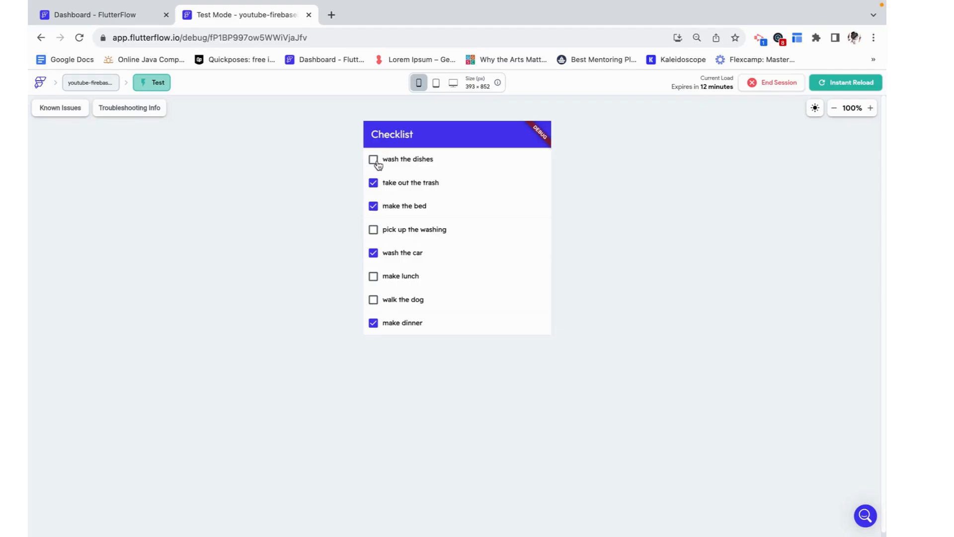
Compare the tasks' completed values in the Firestore data manager with the running checklist, and return to the page builder.
click(79, 20)
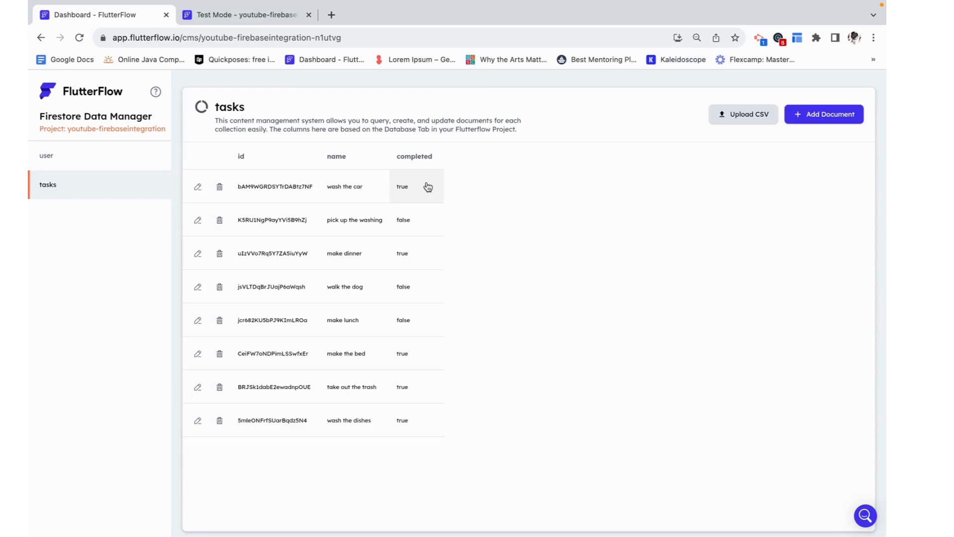
click(273, 18)
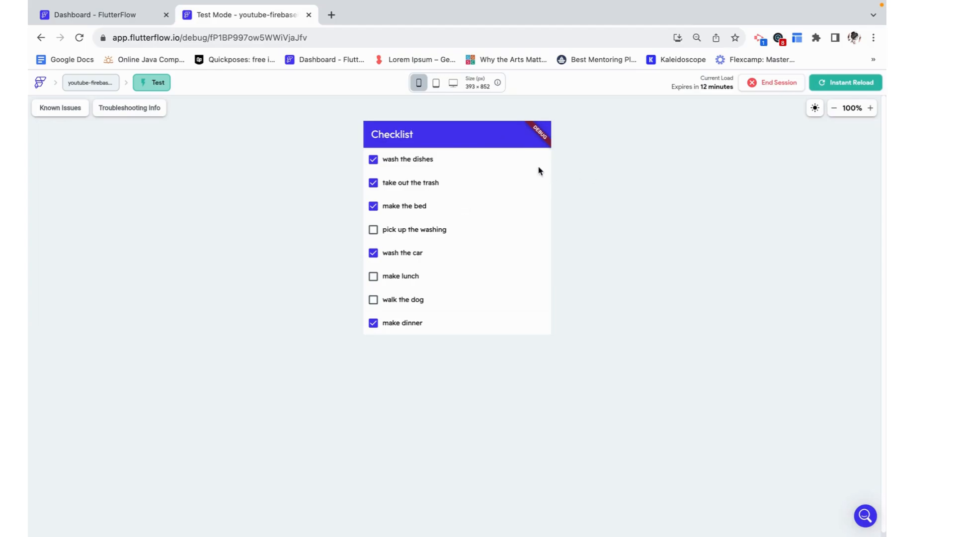
key(ctrl+Left)
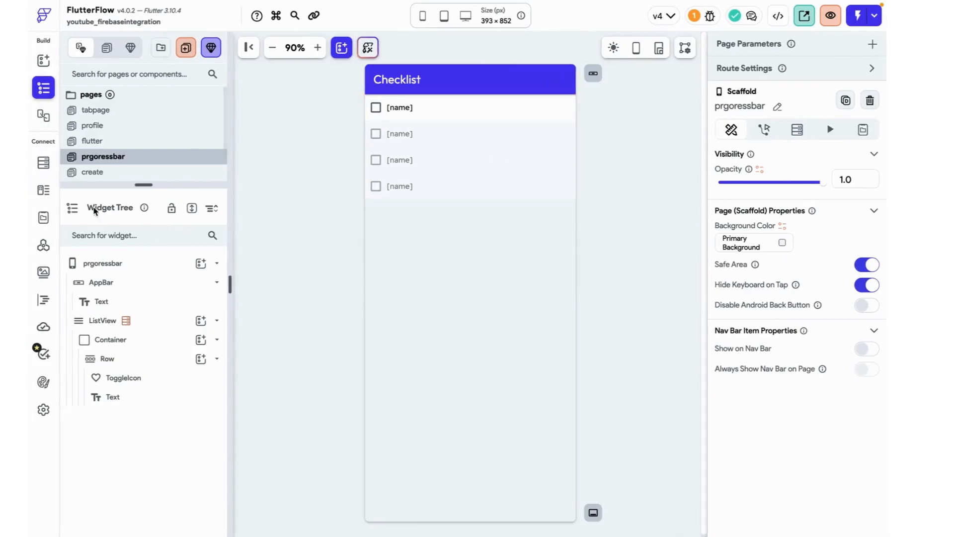
Find the IconButton widget and add it at the end of the Checklist page's app bar.
click(44, 61)
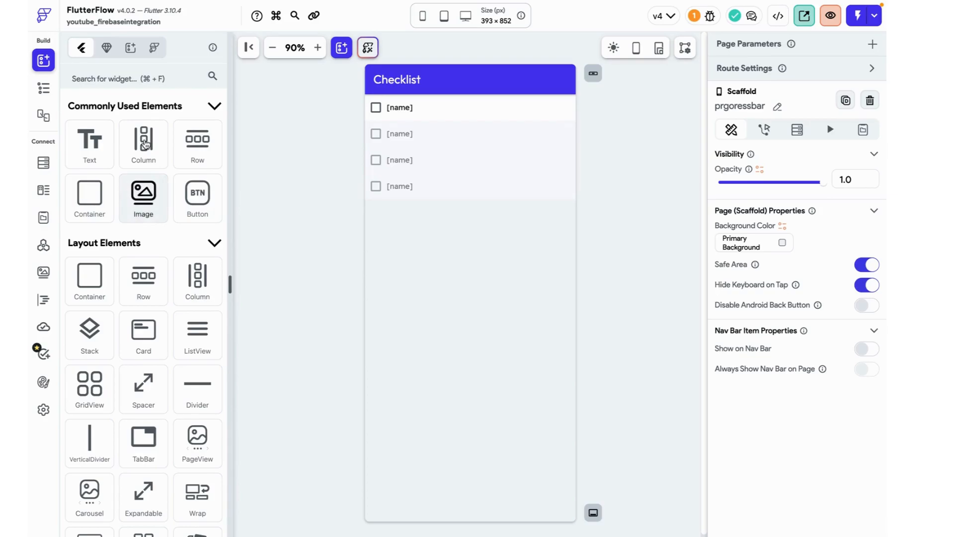
click(165, 79)
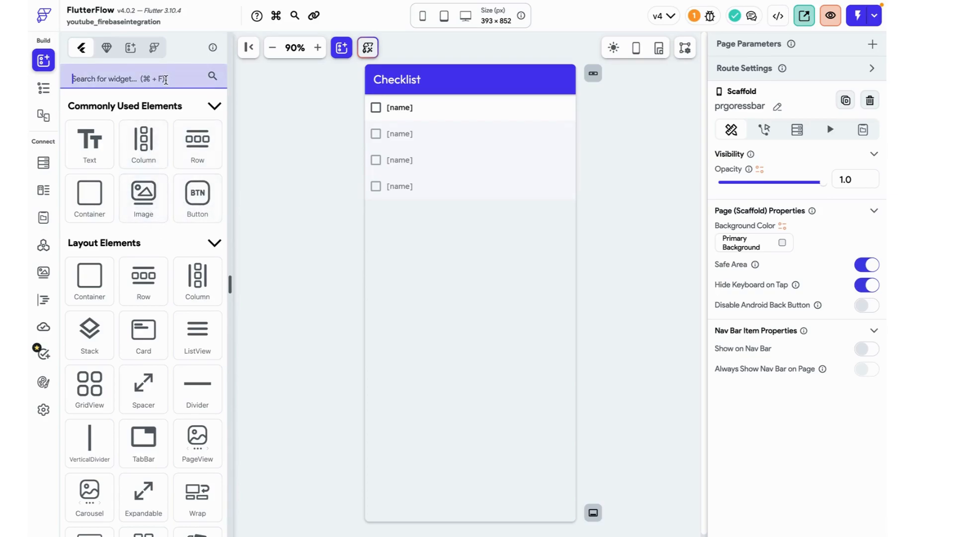
text(icon)
drag(143, 164, 566, 78)
Set the icon color of the app bar's icon button to Info.
scroll(858, 440, down, 3)
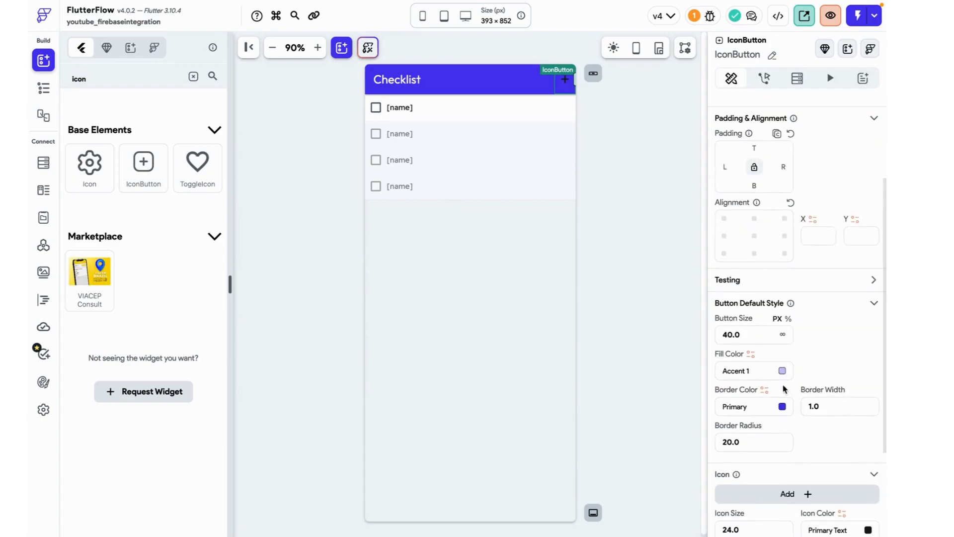
scroll(795, 413, down, 1)
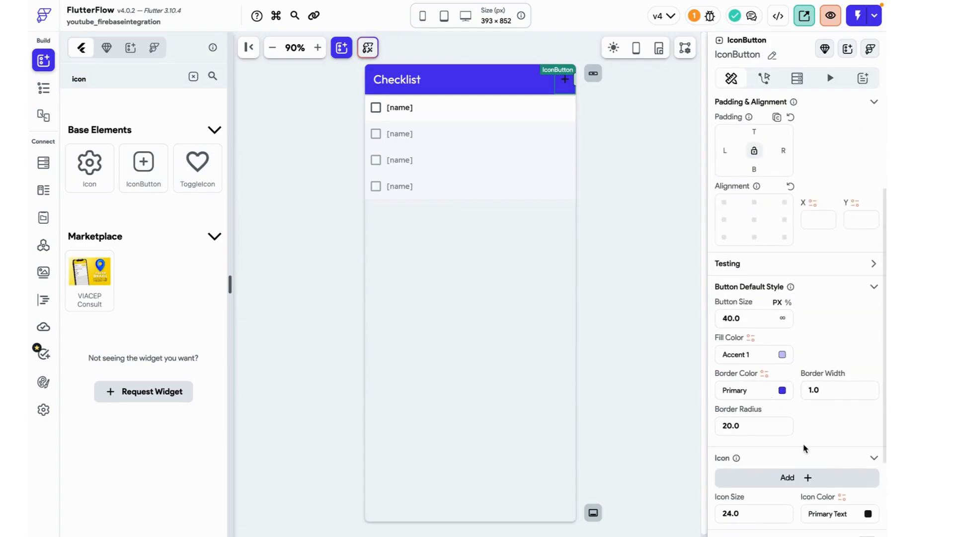
scroll(805, 448, down, 2)
click(868, 430)
click(614, 347)
Give the app bar's icon button a right padding of 20.
scroll(793, 211, up, 2)
click(783, 136)
text(20)
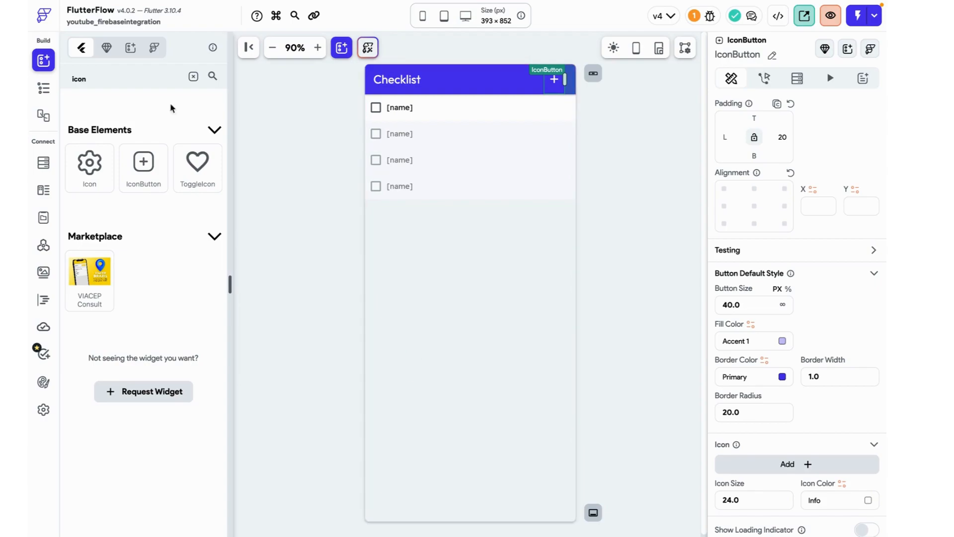
Create a blank component named addtask and reduce its canvas height to about 161 px.
click(44, 89)
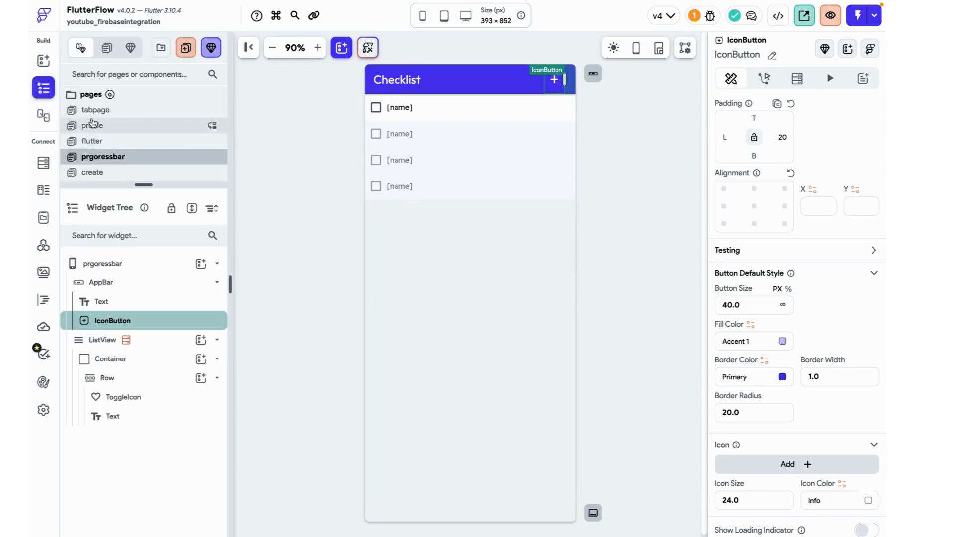
click(211, 48)
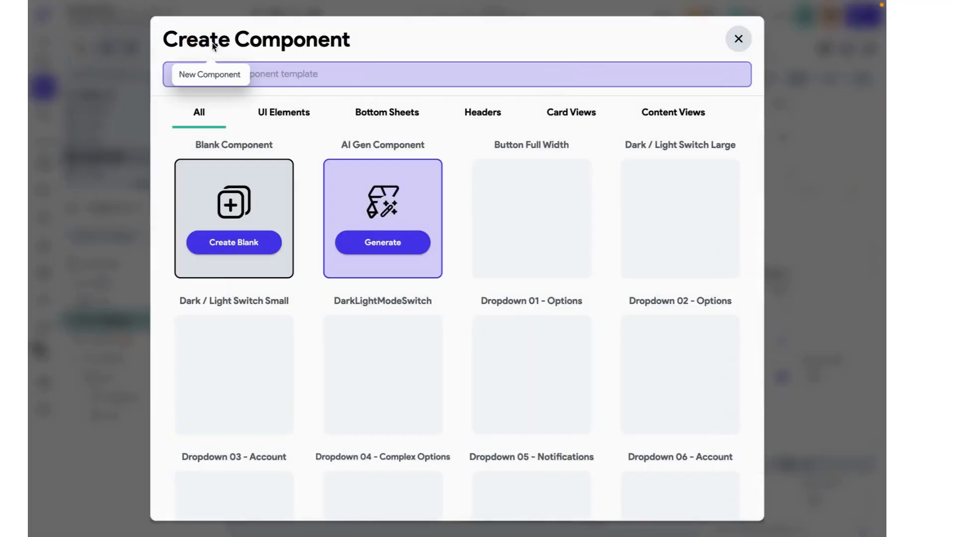
click(251, 242)
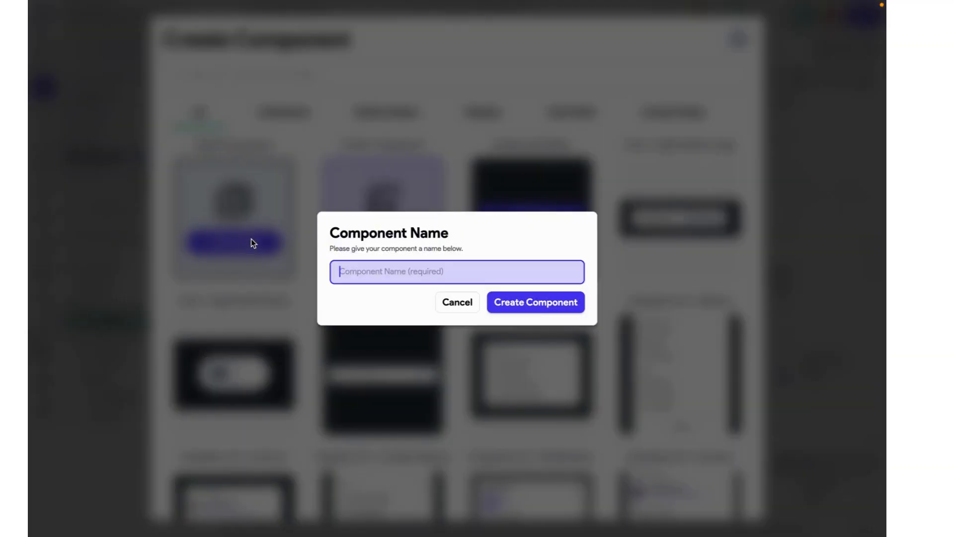
text(addtask)
key(Return)
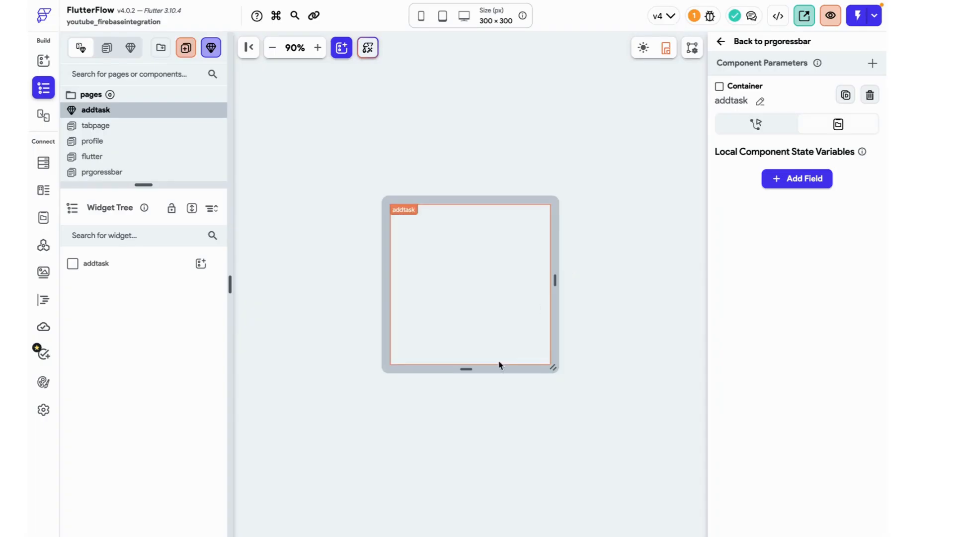
drag(469, 369, 476, 297)
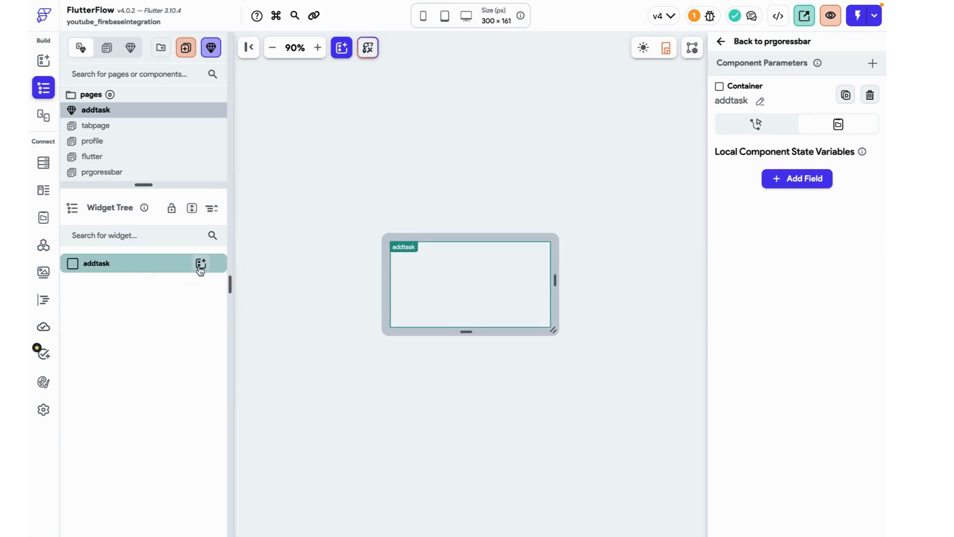
Add a Column to the addtask component and place a Text widget inside it.
click(201, 264)
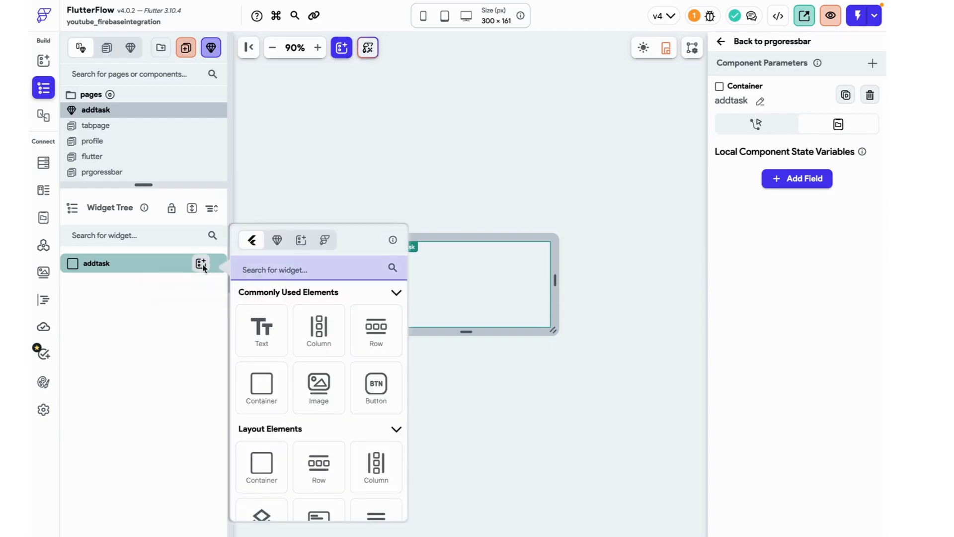
click(319, 329)
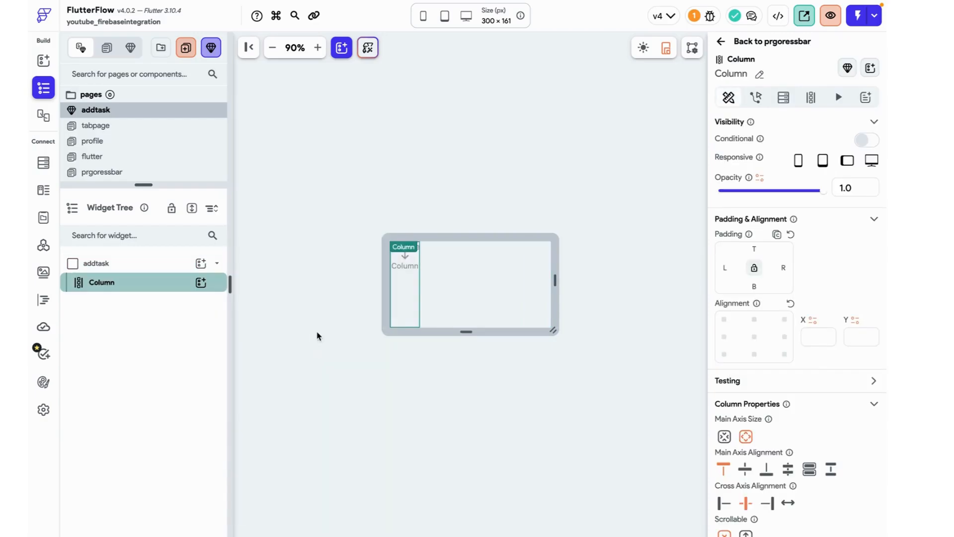
click(201, 282)
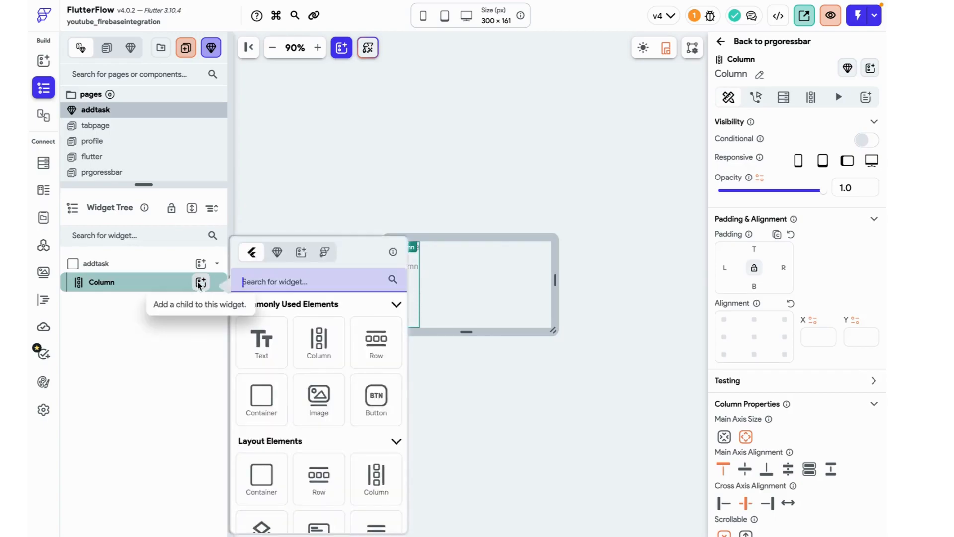
click(257, 343)
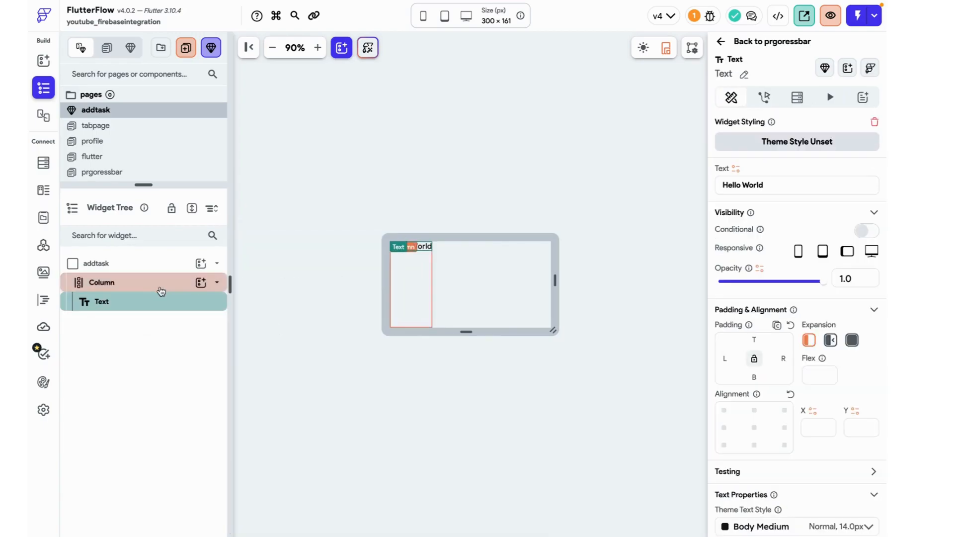
Add a TextField to the column below the Text widget.
click(201, 282)
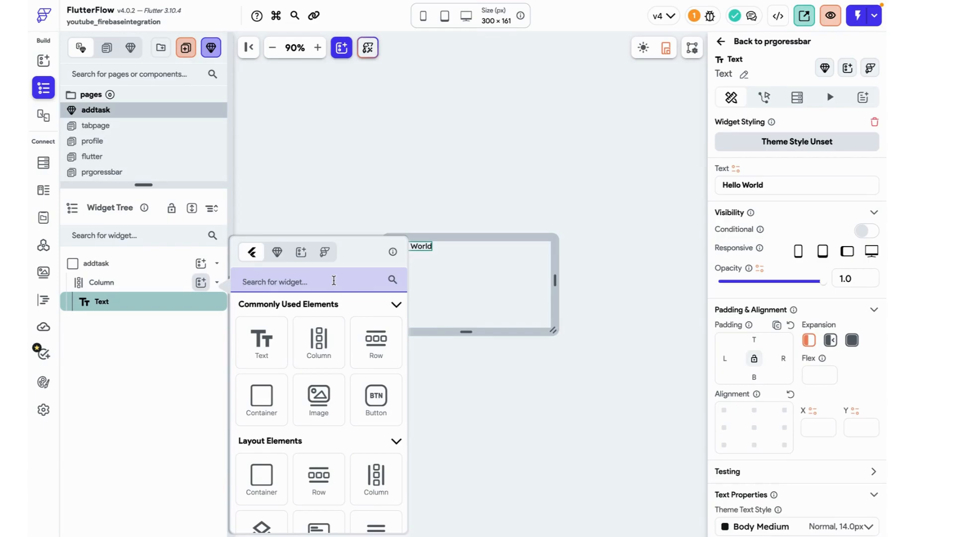
scroll(332, 346, down, 12)
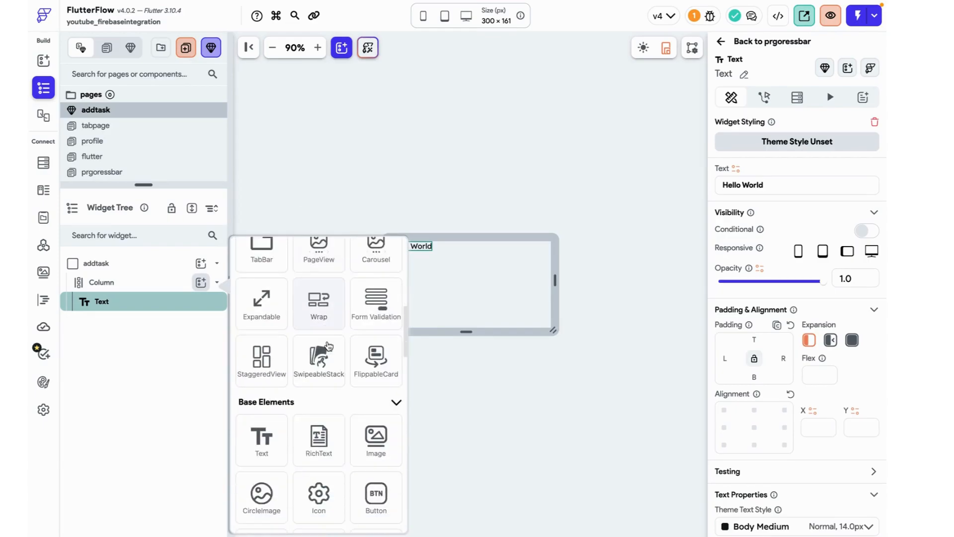
scroll(328, 346, down, 15)
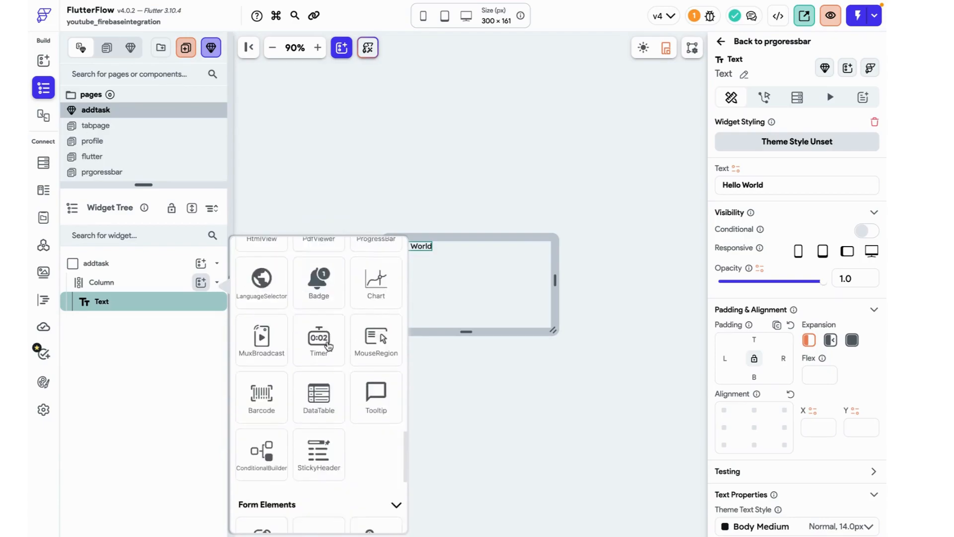
click(284, 399)
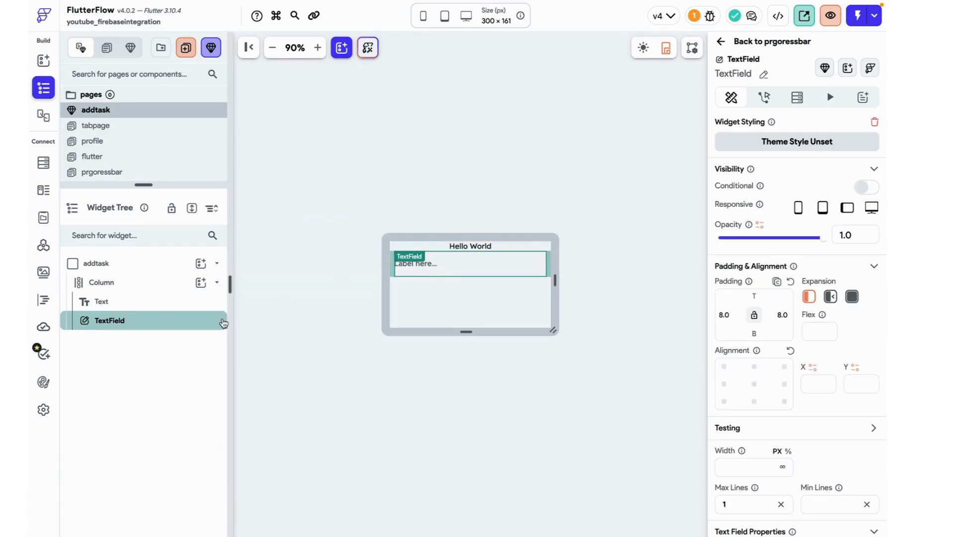
Add a Button widget to the column below the TextField.
click(201, 283)
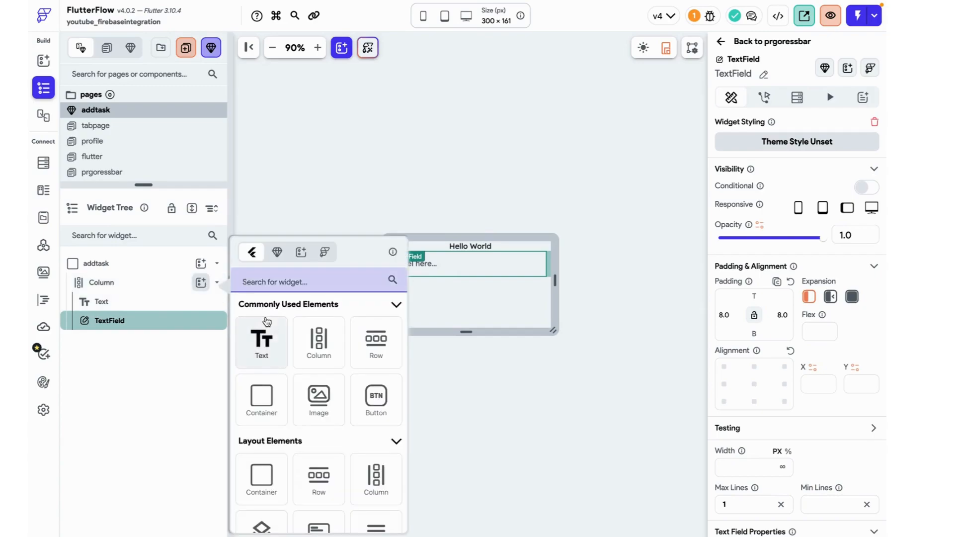
text(button)
click(262, 338)
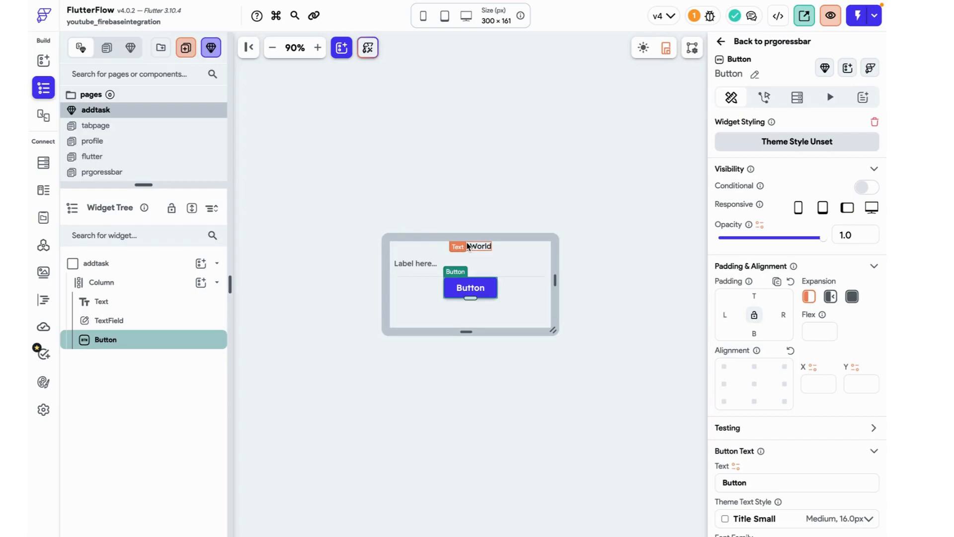
Set the TextField's label text to "Task name...".
click(420, 266)
scroll(825, 449, down, 3)
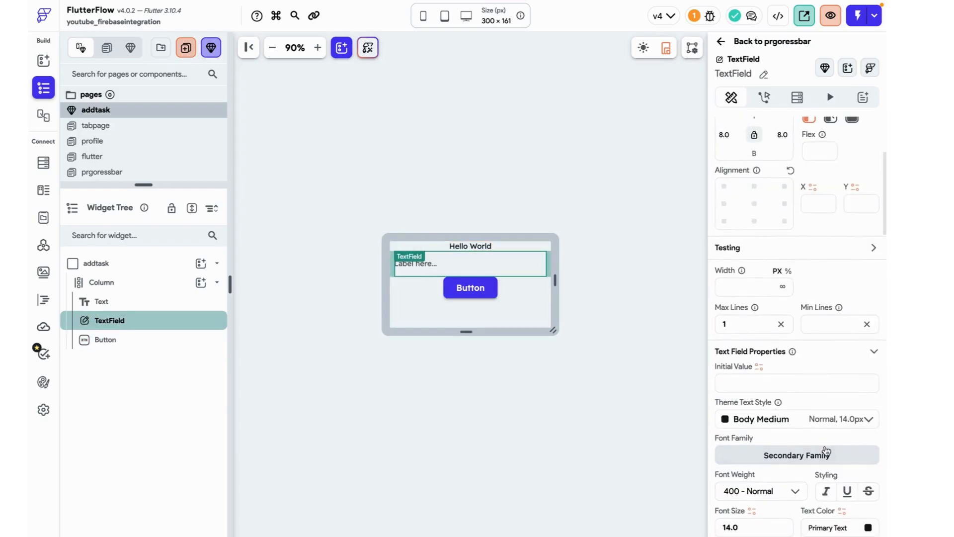
scroll(815, 358, down, 4)
triple_click(744, 417)
text(Task name...)
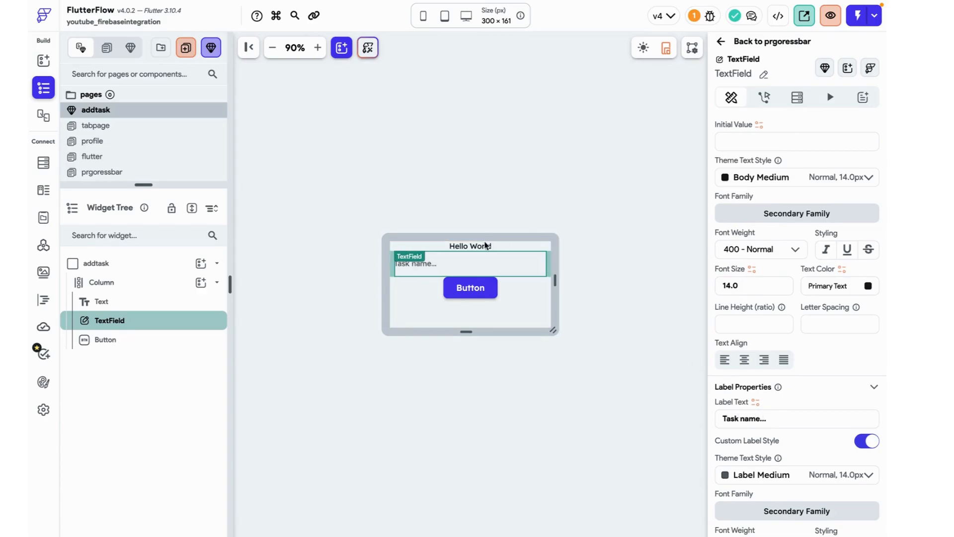
Change the heading Text widget's content to "Add a Task".
click(485, 245)
scroll(793, 247, up, 5)
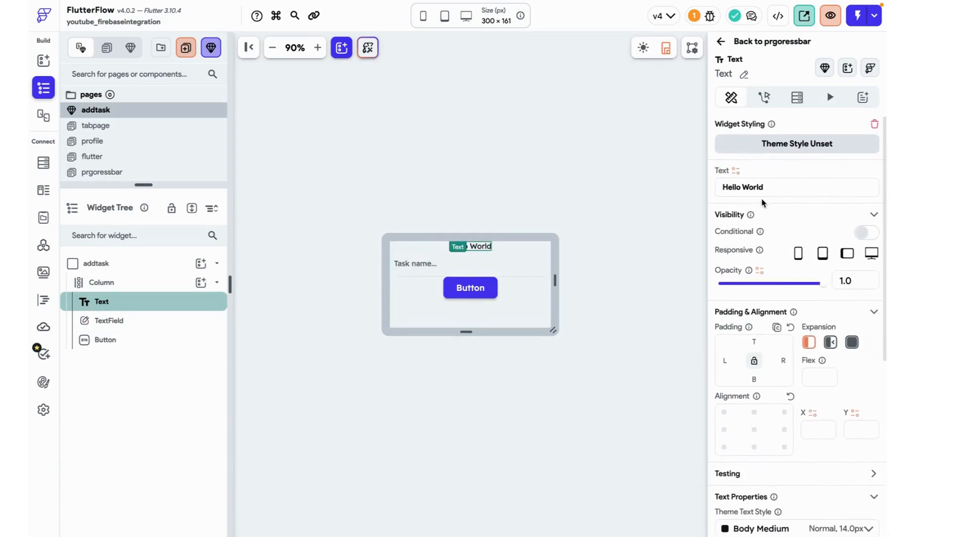
double_click(760, 191)
key(ctrl+a)
text(Ad)
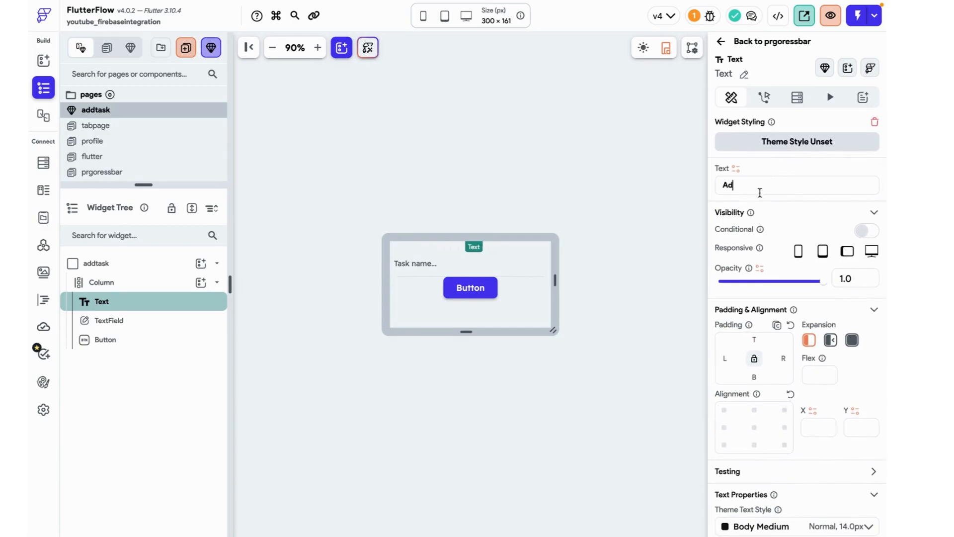
text(d a Task)
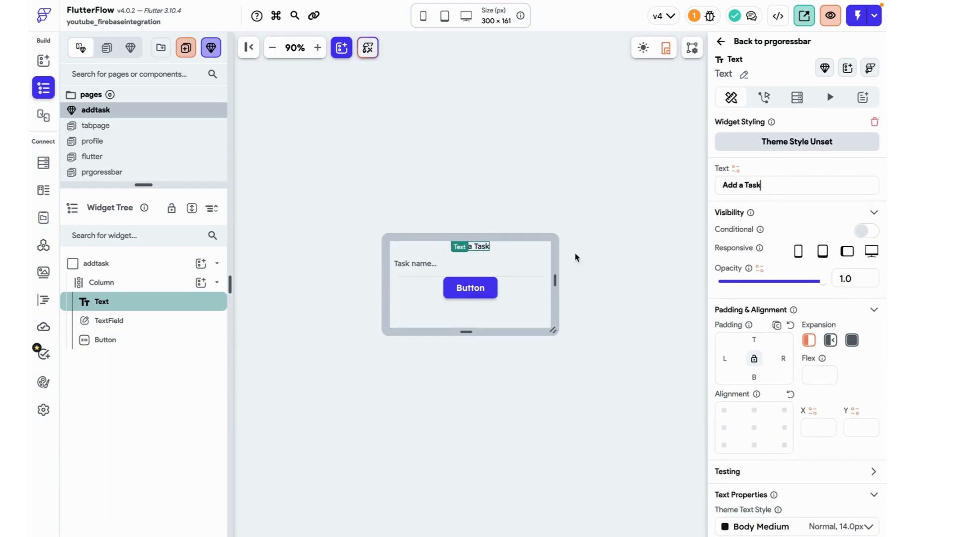
Change the button's text to "Create".
click(472, 288)
scroll(780, 292, down, 5)
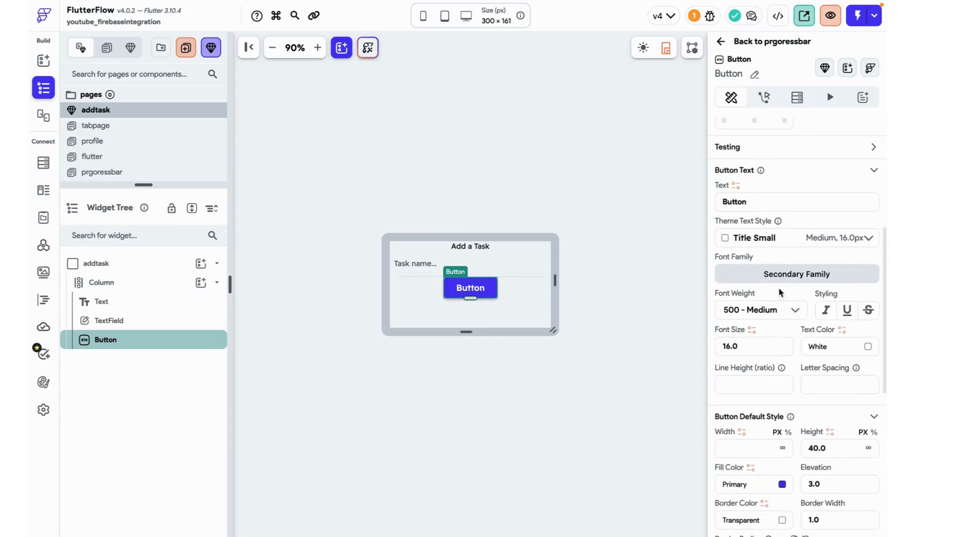
click(757, 200)
key(ctrl+a)
click(758, 200)
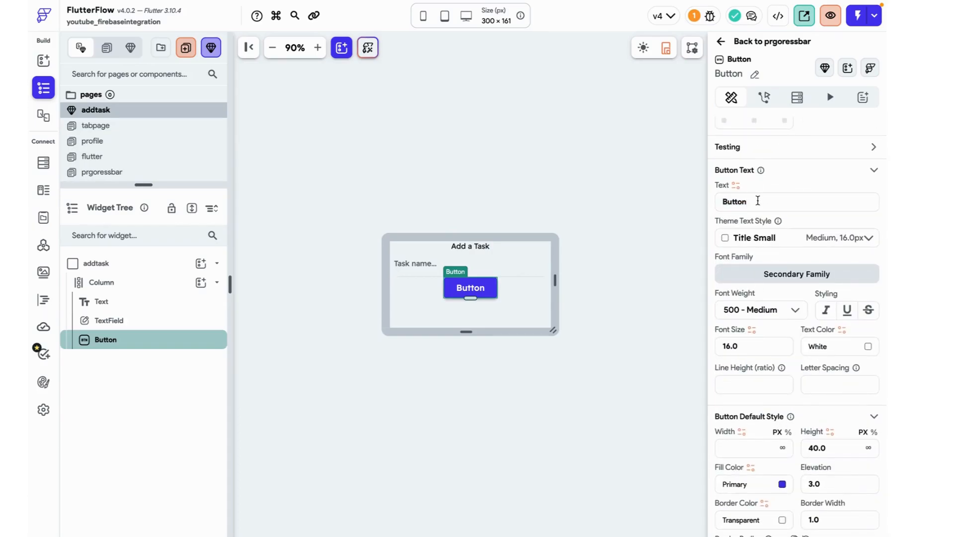
key(ctrl+a)
click(758, 200)
key(ctrl+a)
text(cR)
key(BackSpace)
key(BackSpace)
text(Create)
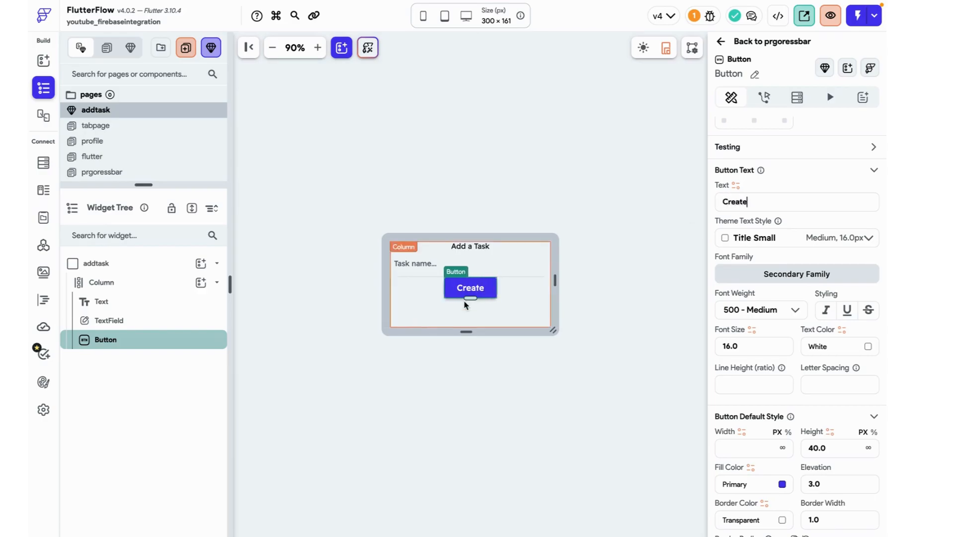
Space the column's children evenly along its main axis.
click(411, 313)
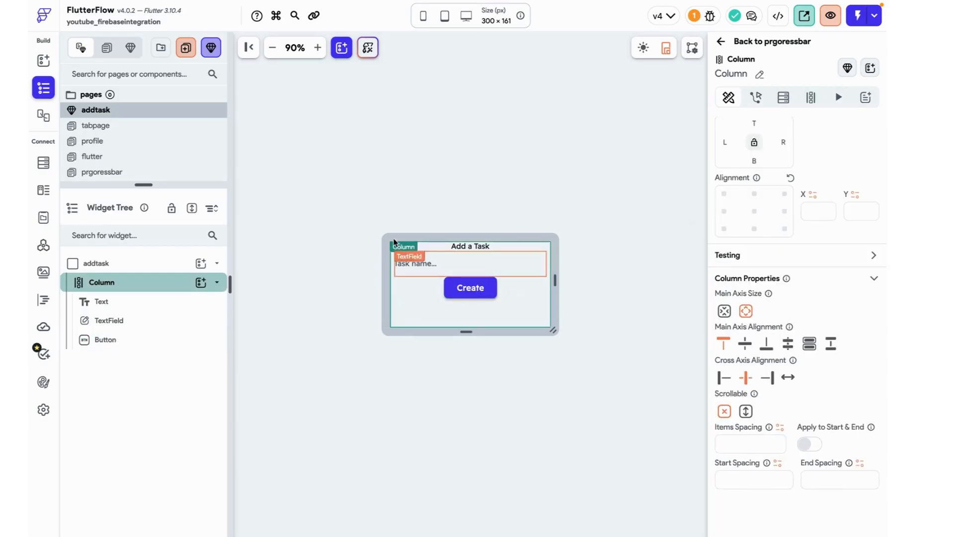
click(787, 345)
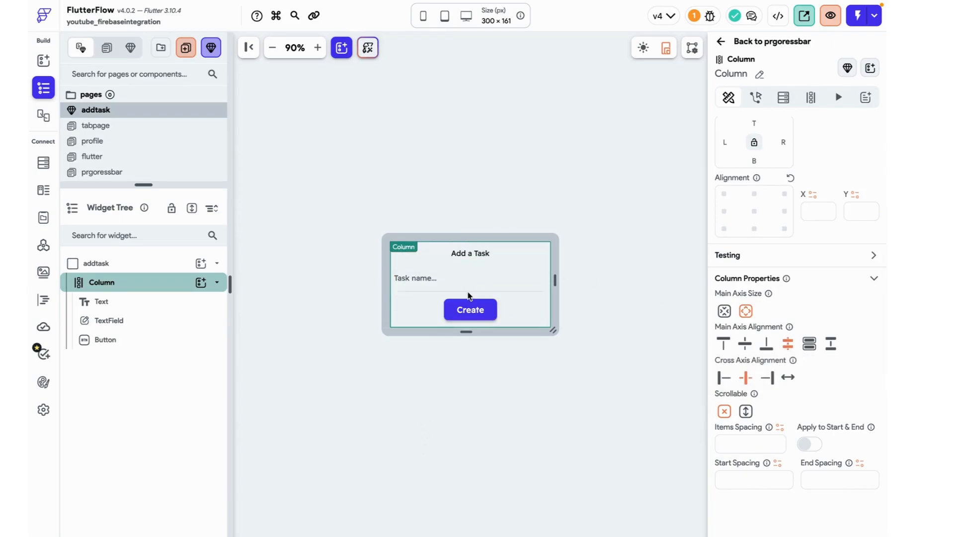
Add an On Tap action to the Create button and open it in the Action Flow Editor.
click(473, 309)
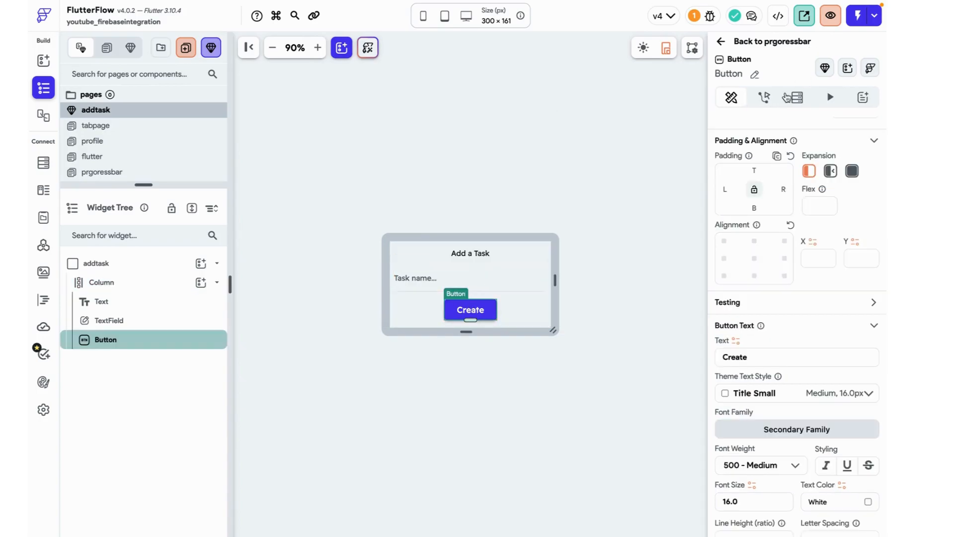
click(765, 97)
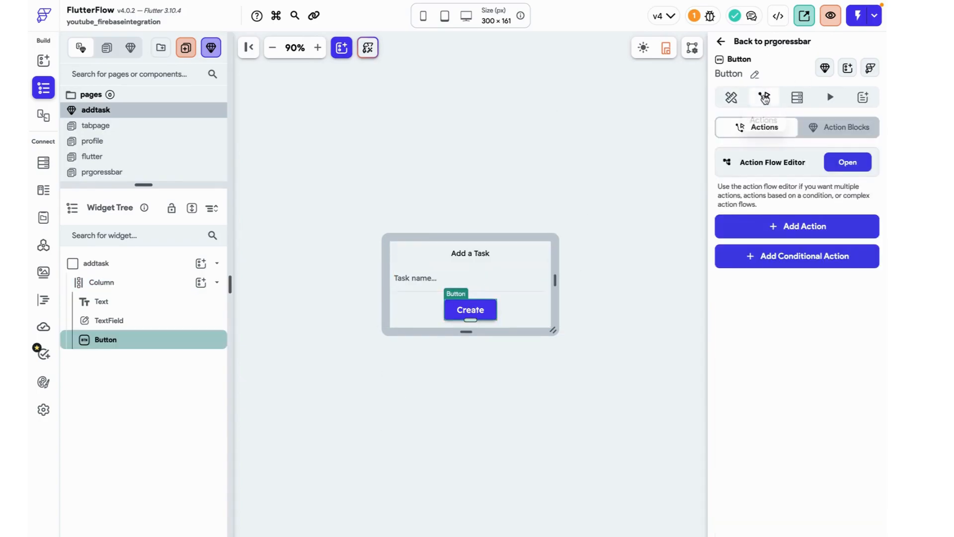
click(818, 227)
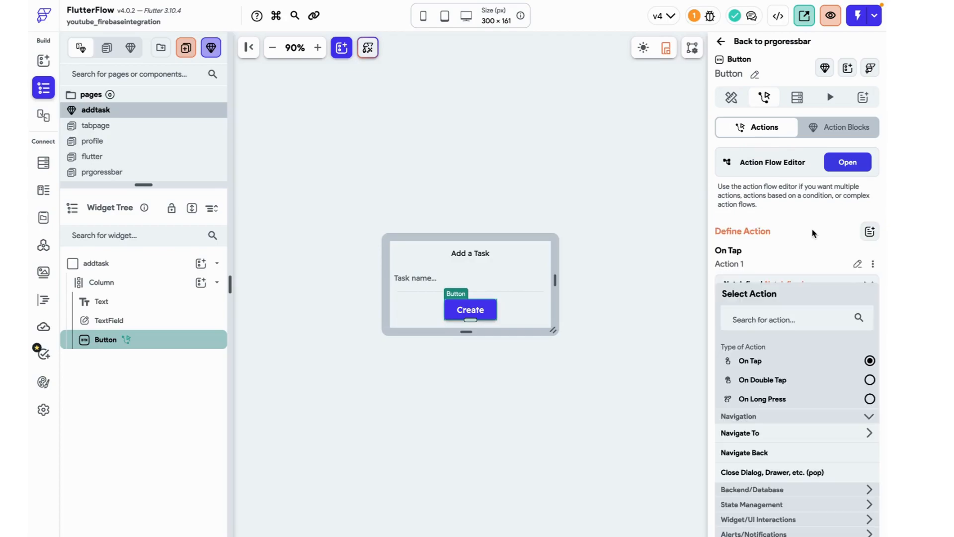
click(869, 231)
click(827, 219)
click(863, 154)
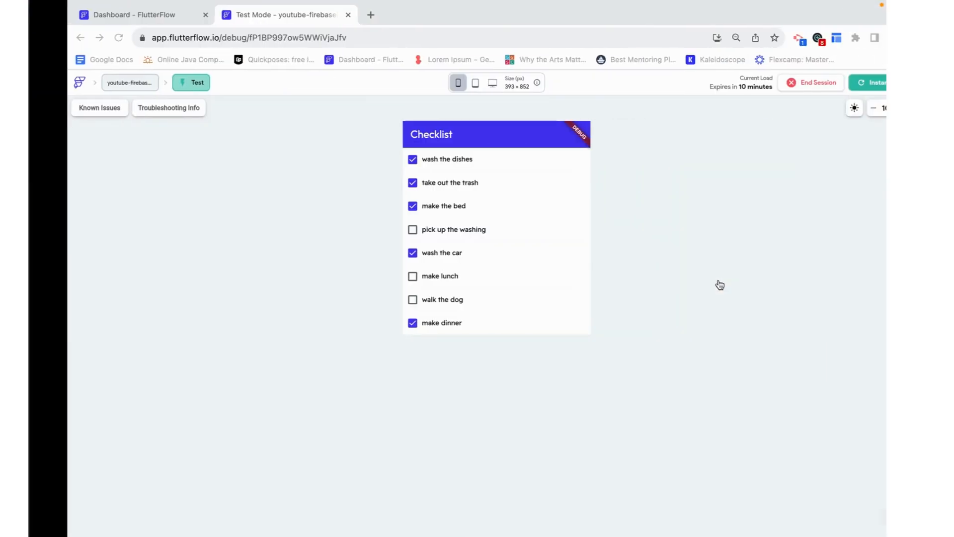
Return to the FlutterFlow editor and define Action 1 as a Firestore Create Document call on the tasks collection.
click(135, 18)
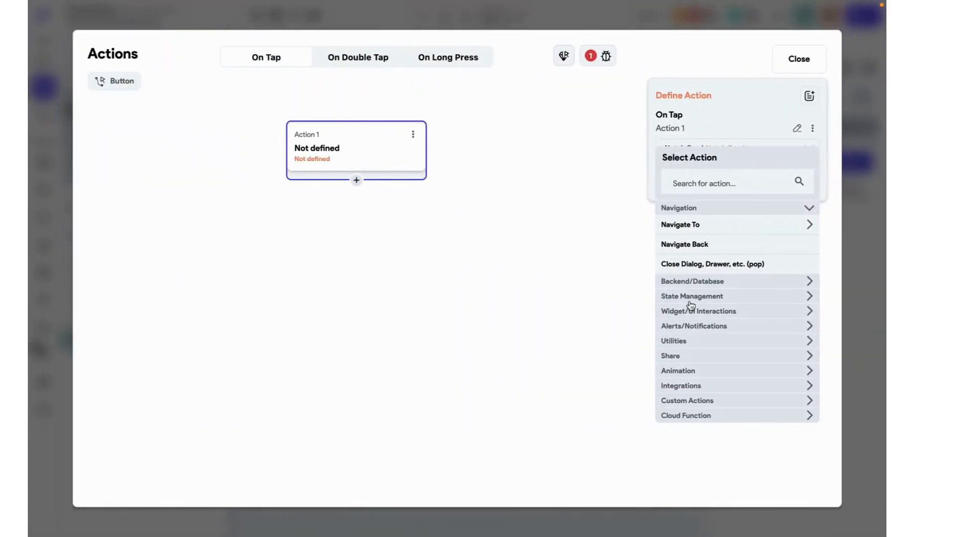
click(695, 282)
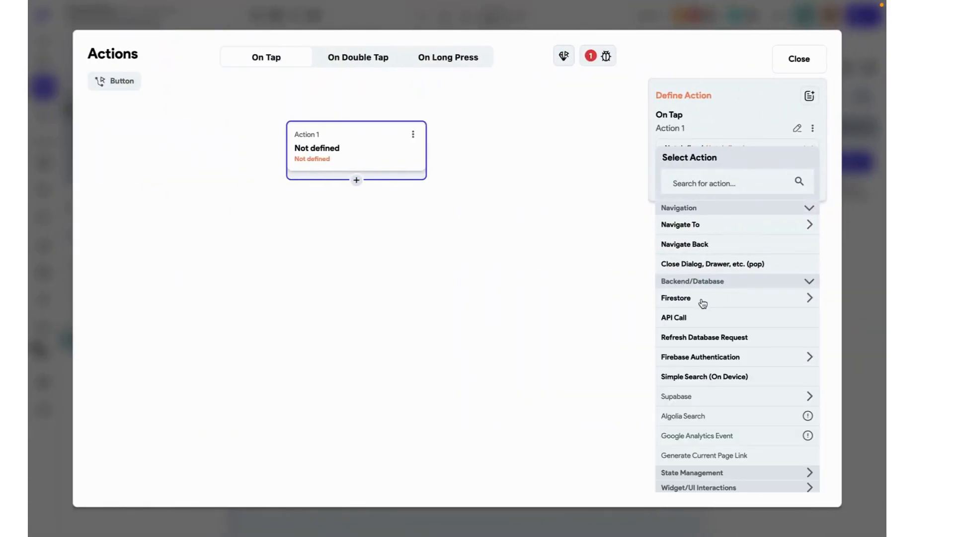
click(700, 303)
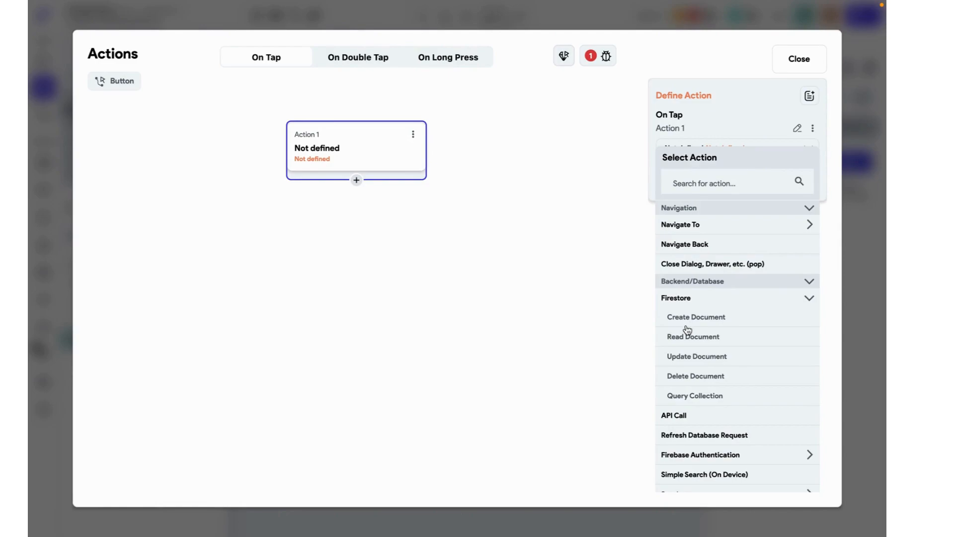
click(692, 318)
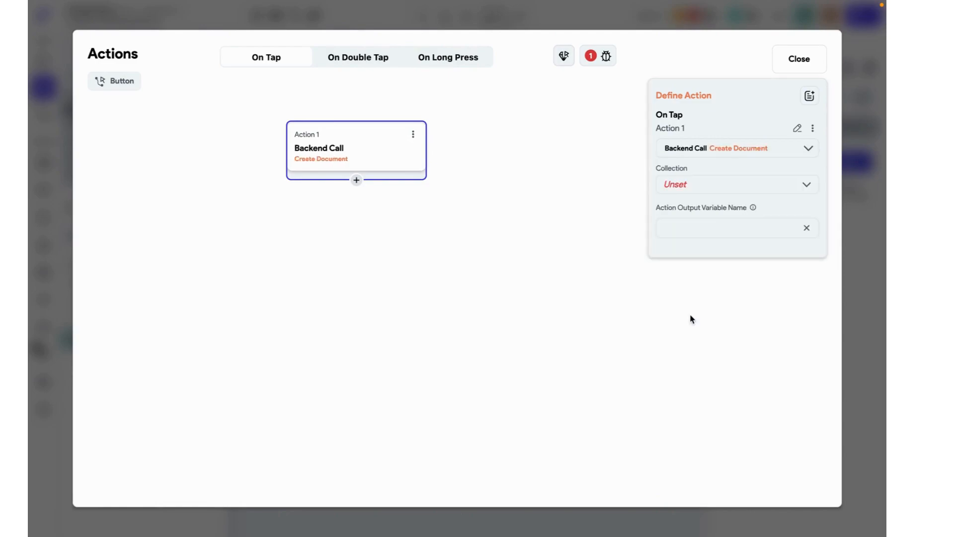
click(689, 194)
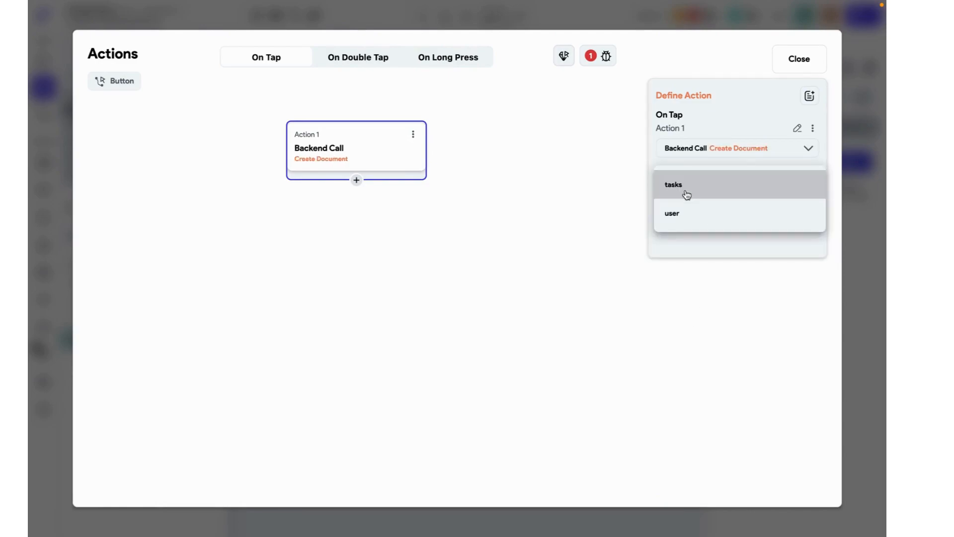
click(687, 195)
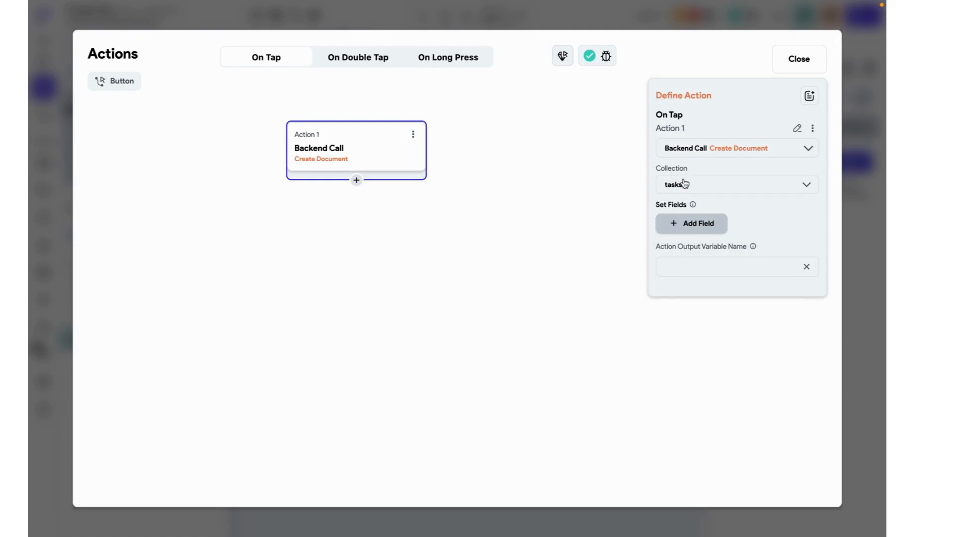
Add the name and completed fields to the fields set by the Create Document action.
click(693, 223)
click(694, 257)
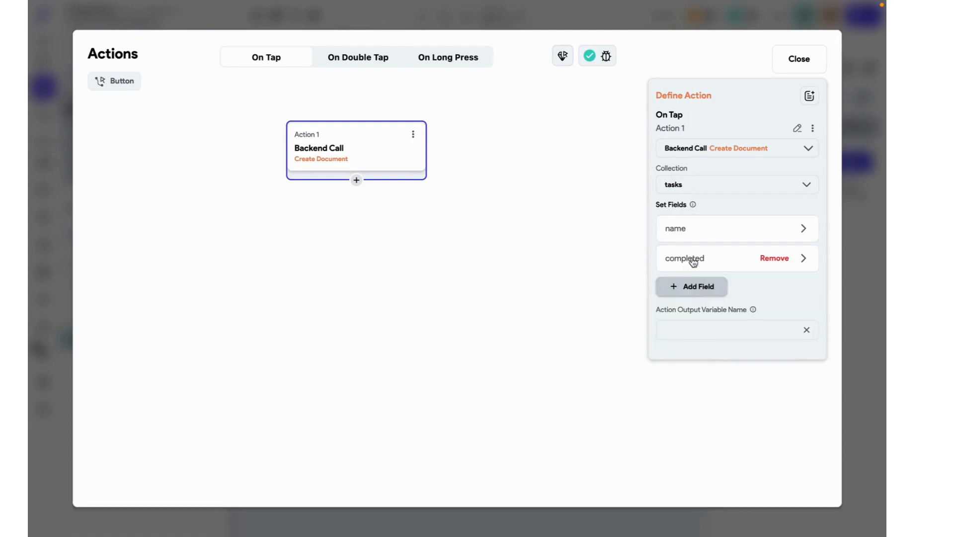
click(691, 229)
click(691, 229)
click(702, 263)
click(703, 264)
Set the name field's value from a variable, using the widget state of TextField (Task name...).
click(704, 235)
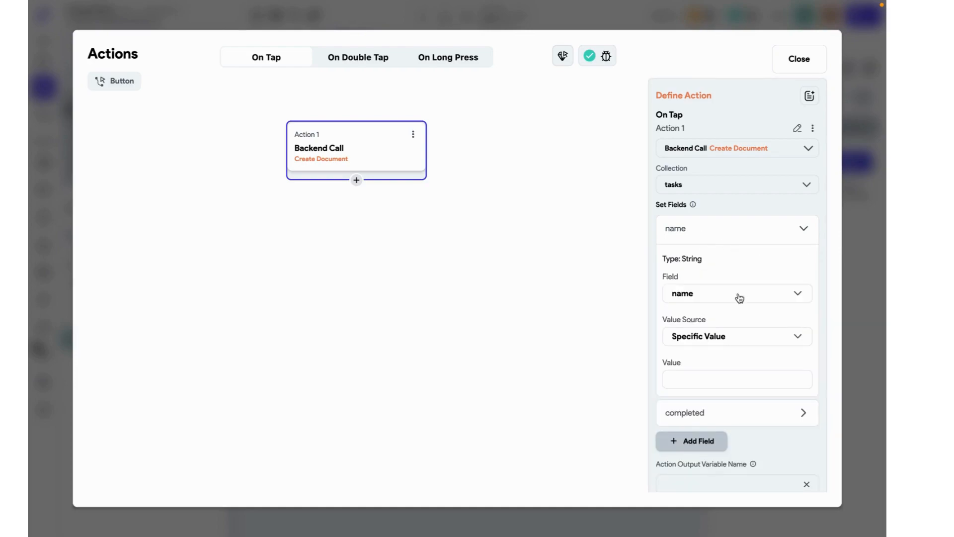
click(694, 337)
click(696, 369)
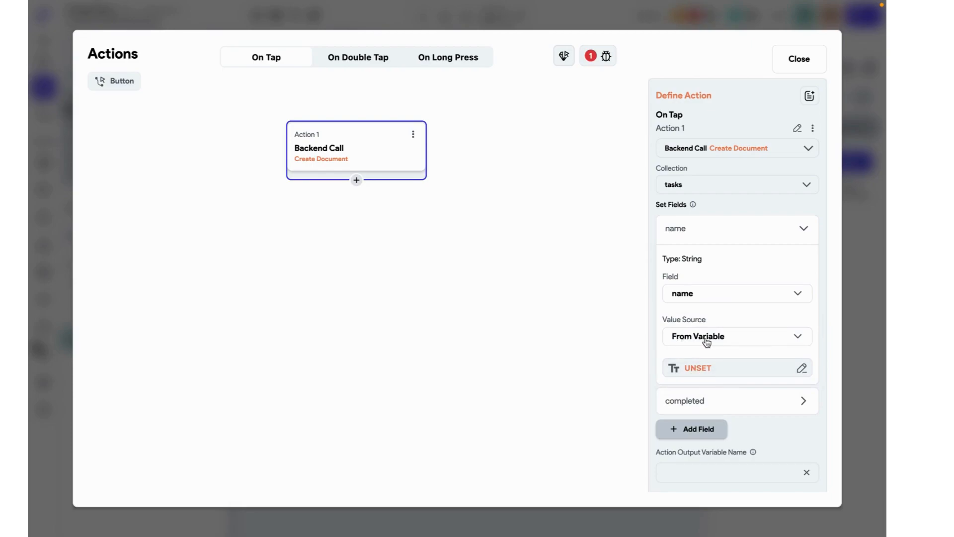
click(705, 368)
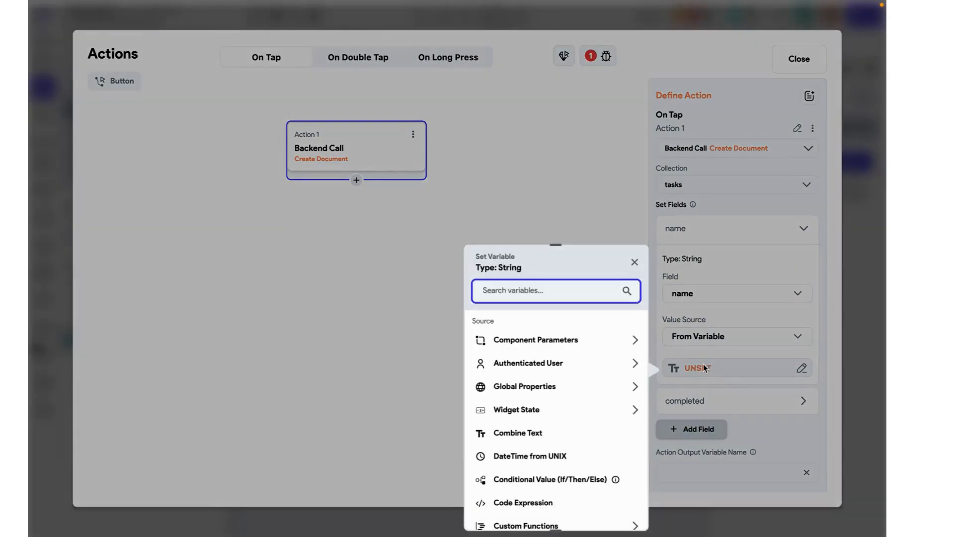
click(508, 410)
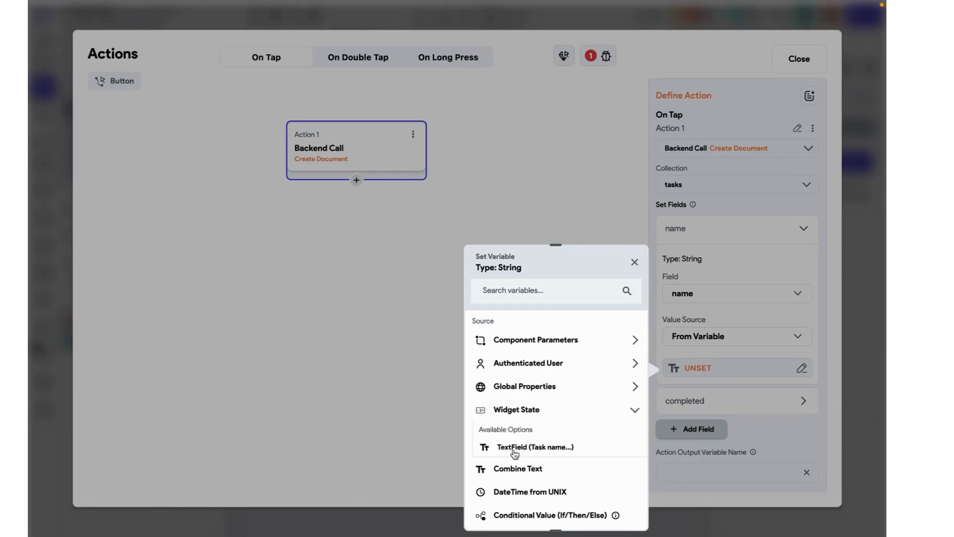
click(528, 447)
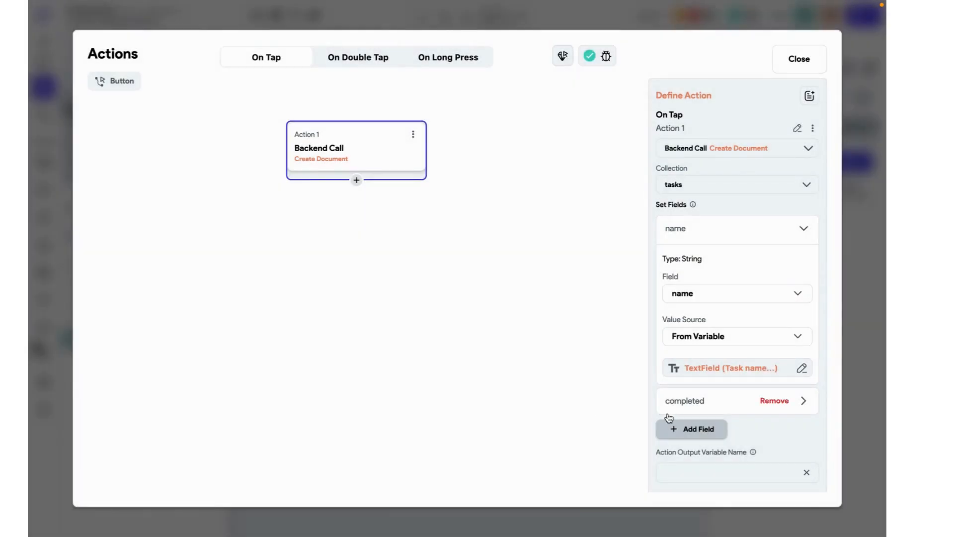
Keep the completed field at the specific value False and close the action flow editor.
click(689, 402)
scroll(735, 345, down, 4)
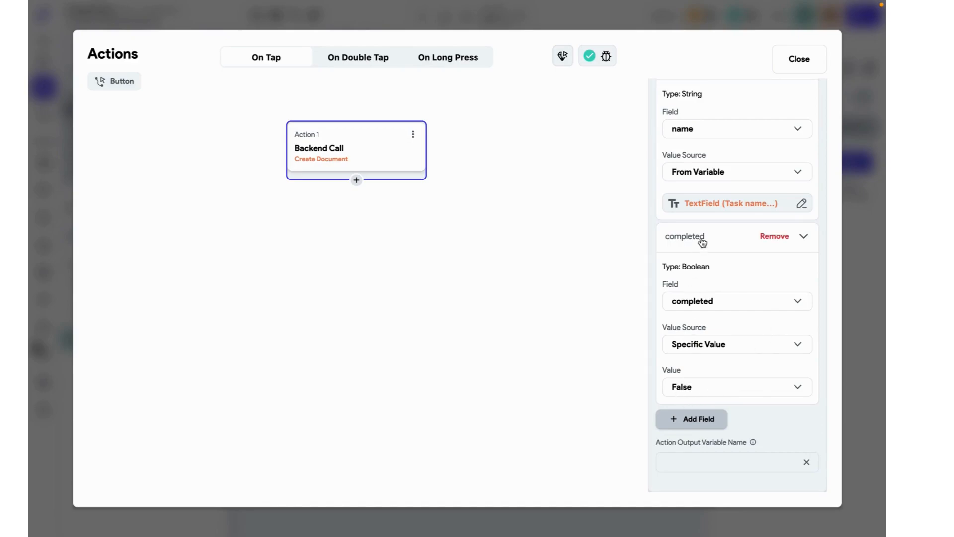
click(811, 63)
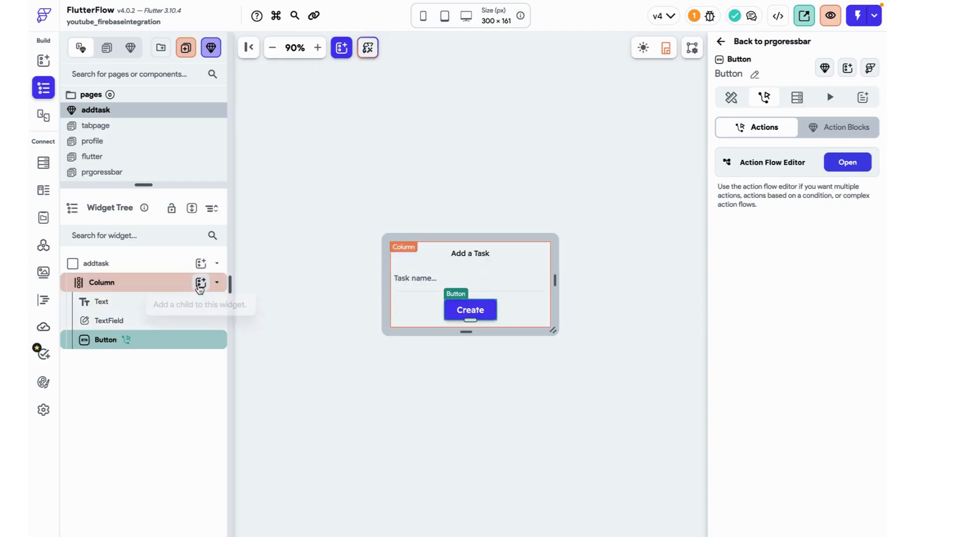
Try to wrap the TextField in a Row.
click(138, 305)
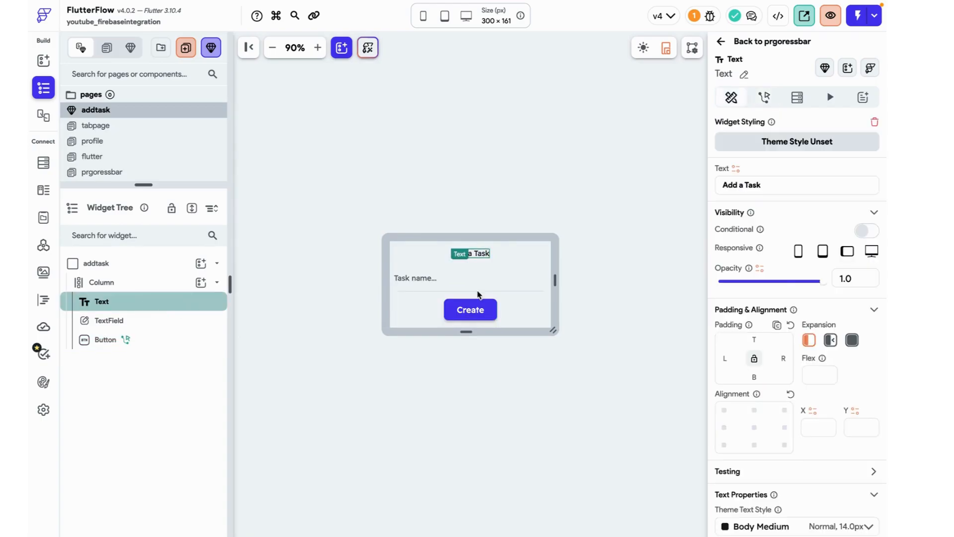
click(401, 280)
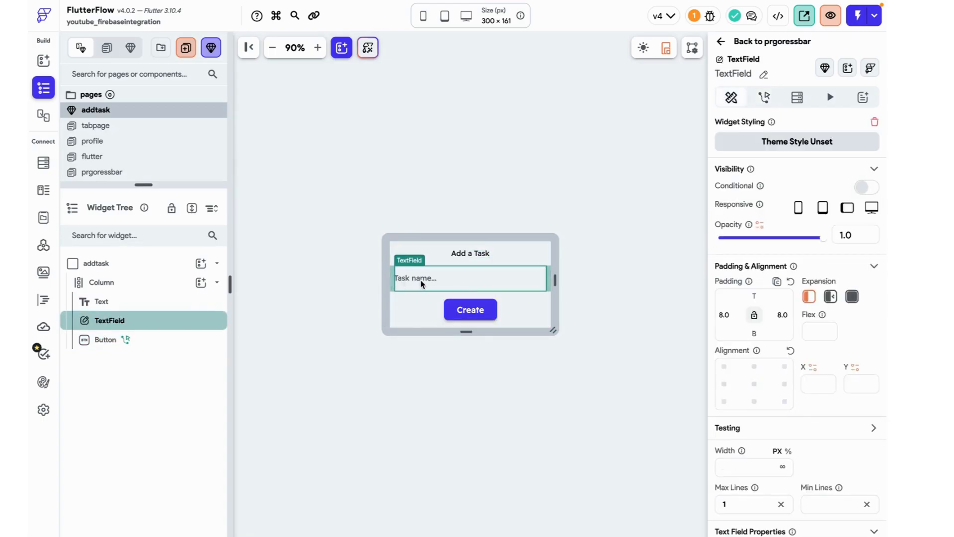
right_click(89, 325)
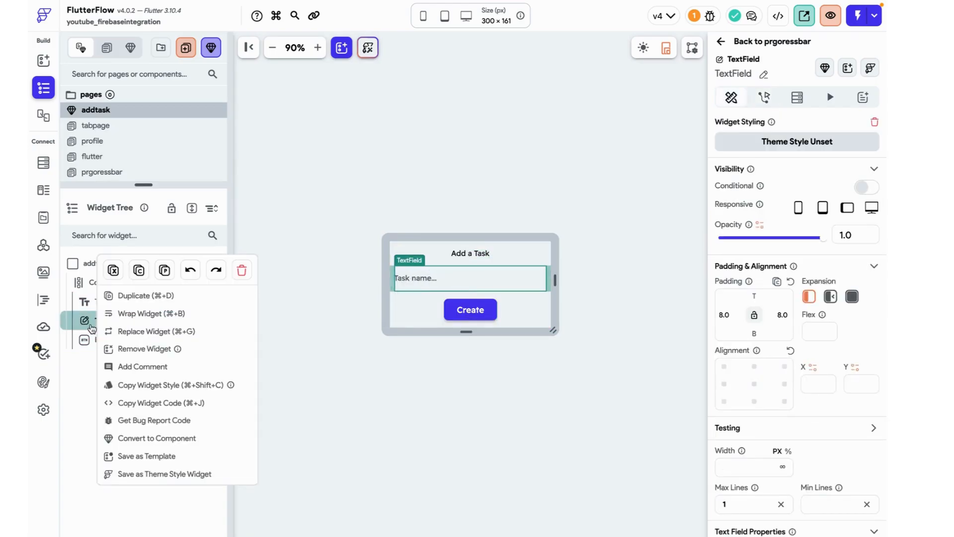
click(143, 318)
click(537, 187)
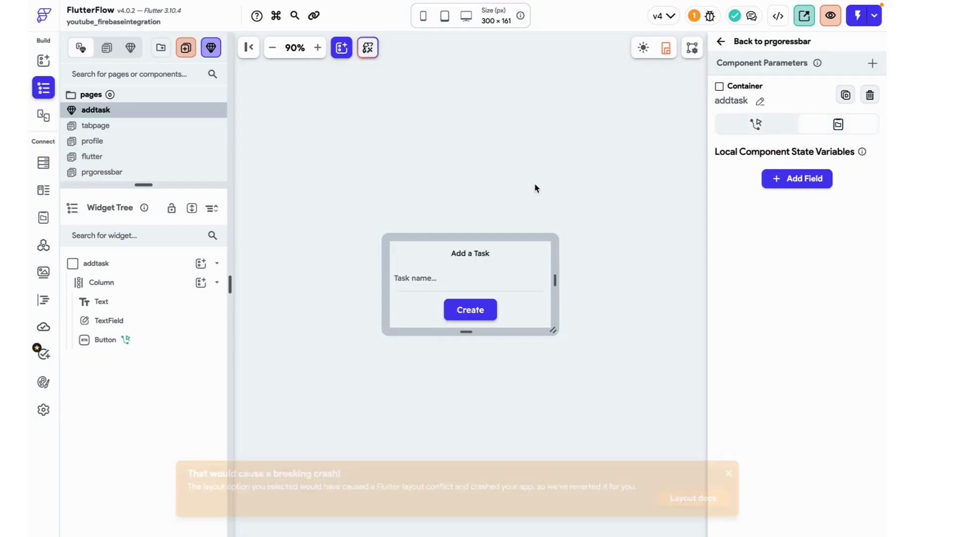
click(729, 473)
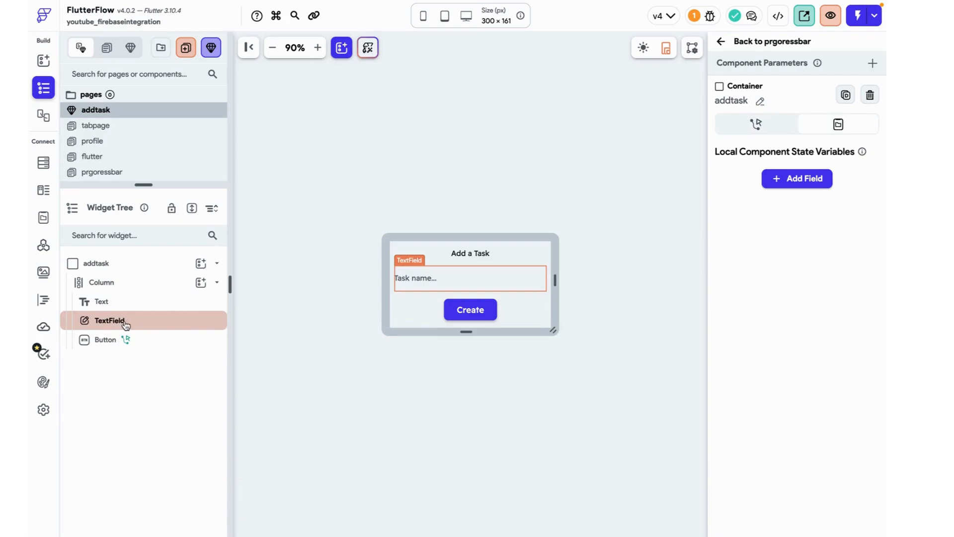
Add a ToggleIcon to the Column and wrap it in a Row.
click(197, 282)
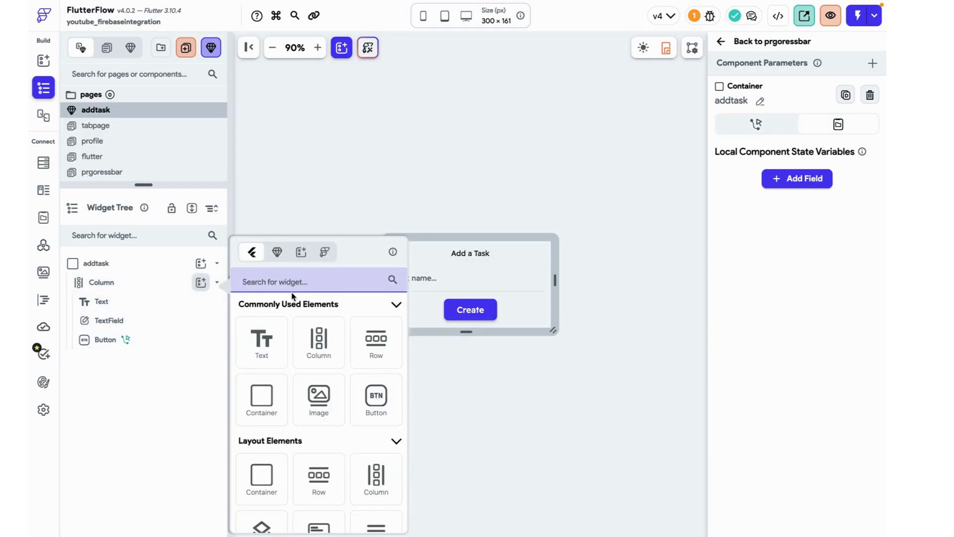
text(toggl)
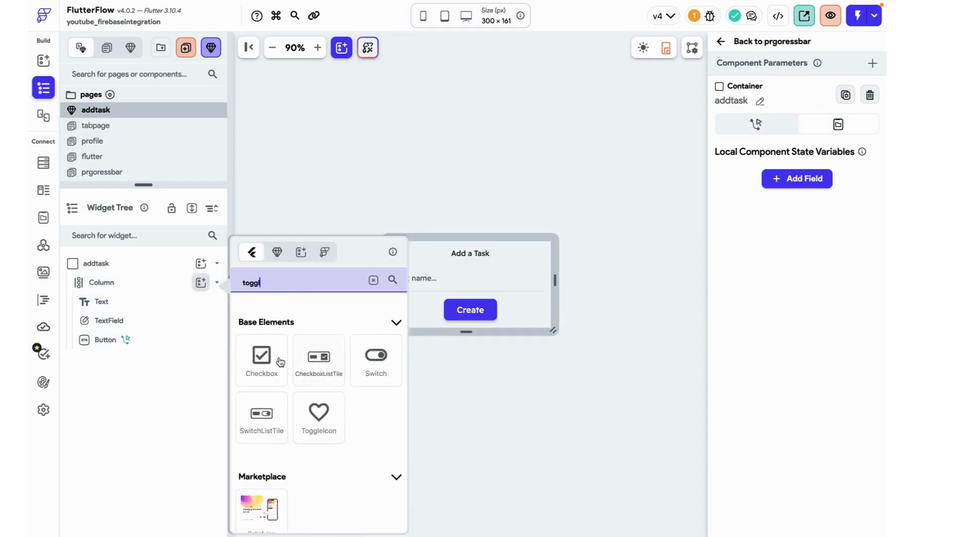
click(317, 414)
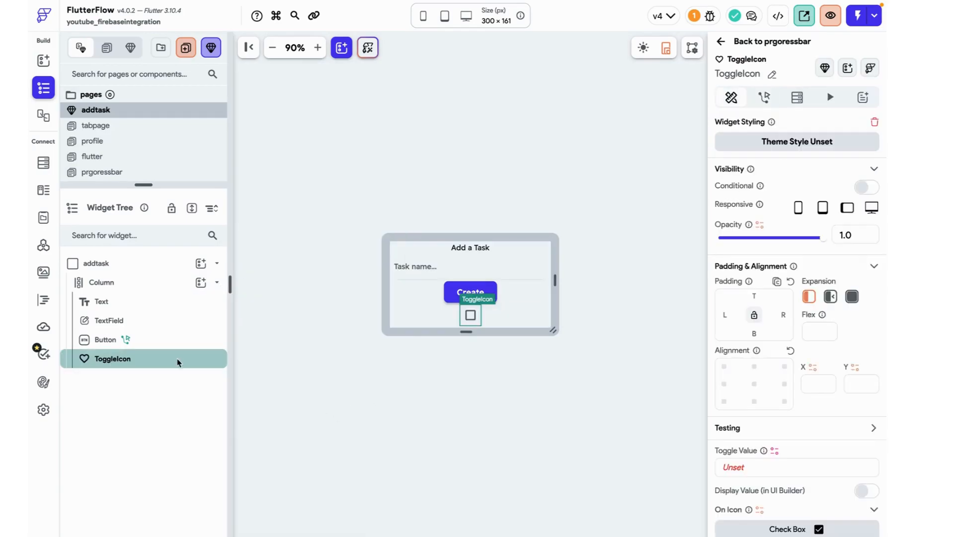
right_click(110, 354)
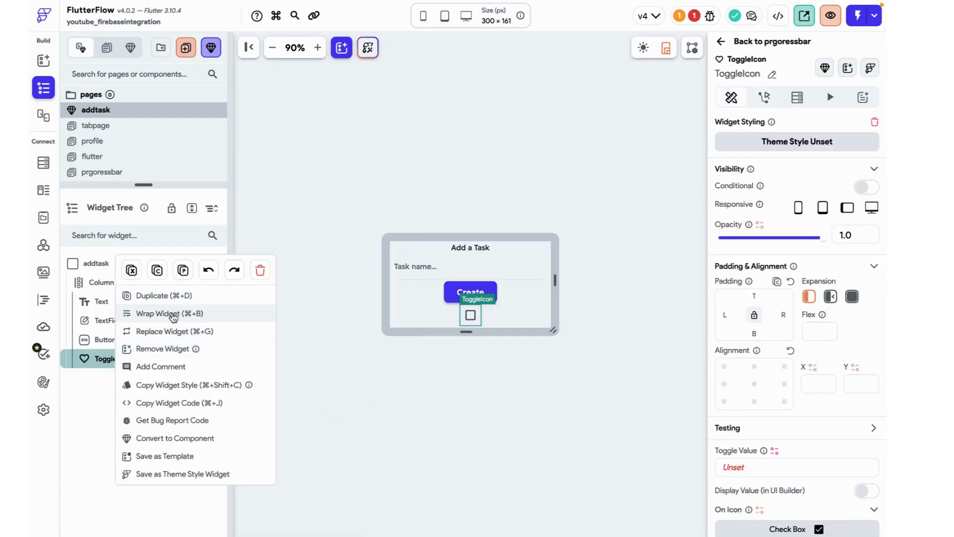
click(172, 313)
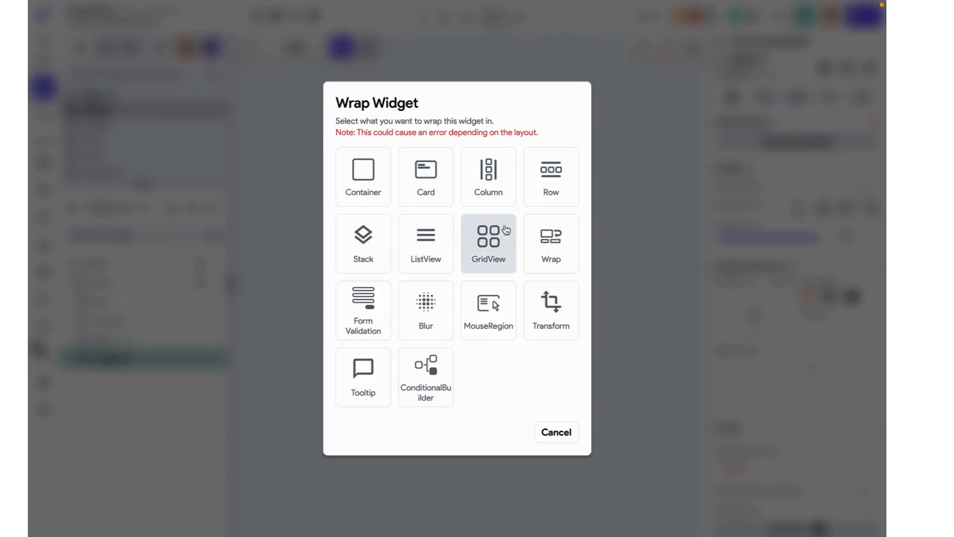
click(555, 202)
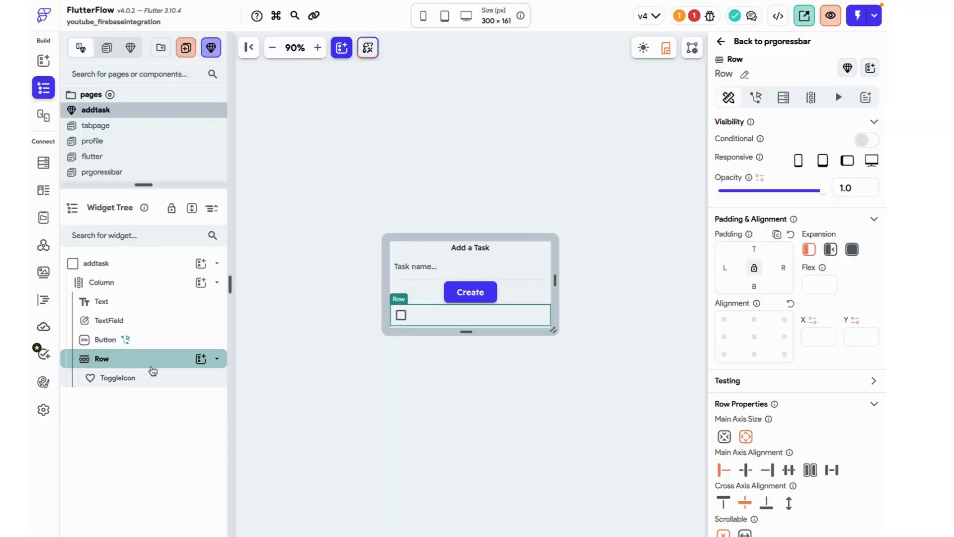
Move the TextField into the Row after the ToggleIcon and place the Row between the heading text and the Create button.
drag(124, 321, 176, 358)
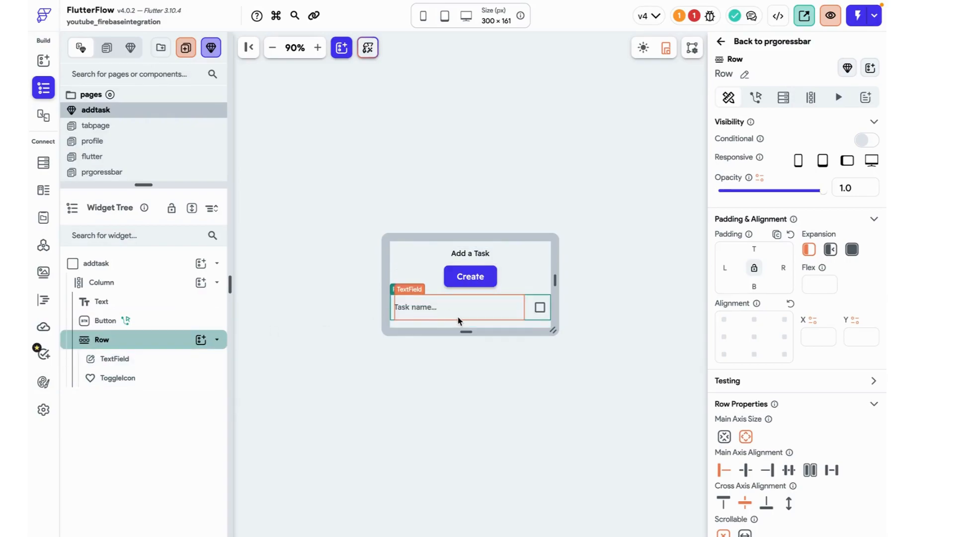
drag(119, 378, 155, 313)
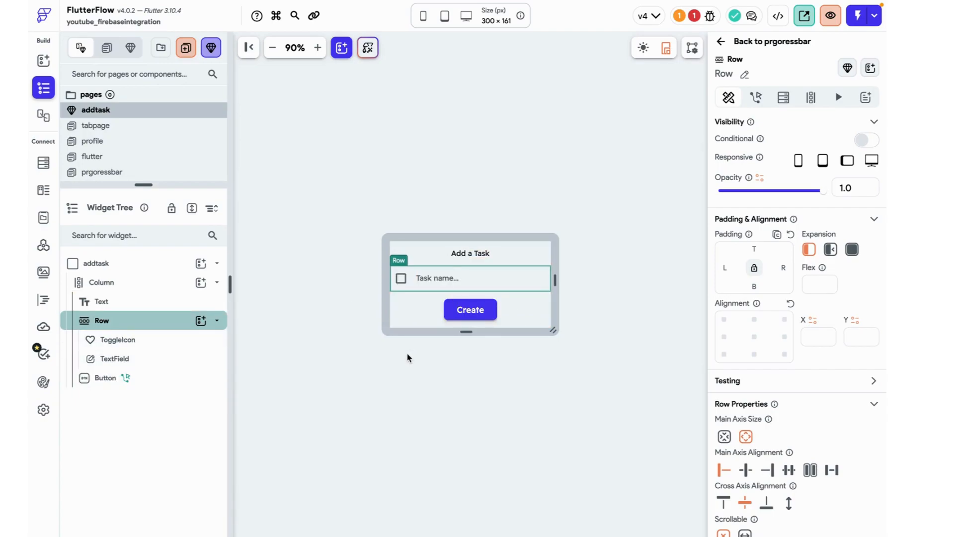
Add a Boolean component state field named completed to the addtask component.
click(402, 281)
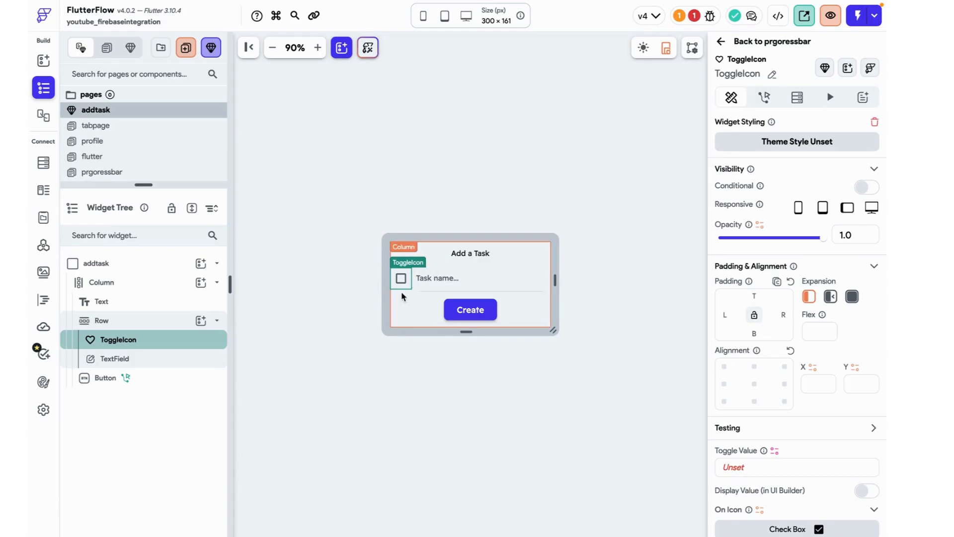
scroll(765, 412, down, 3)
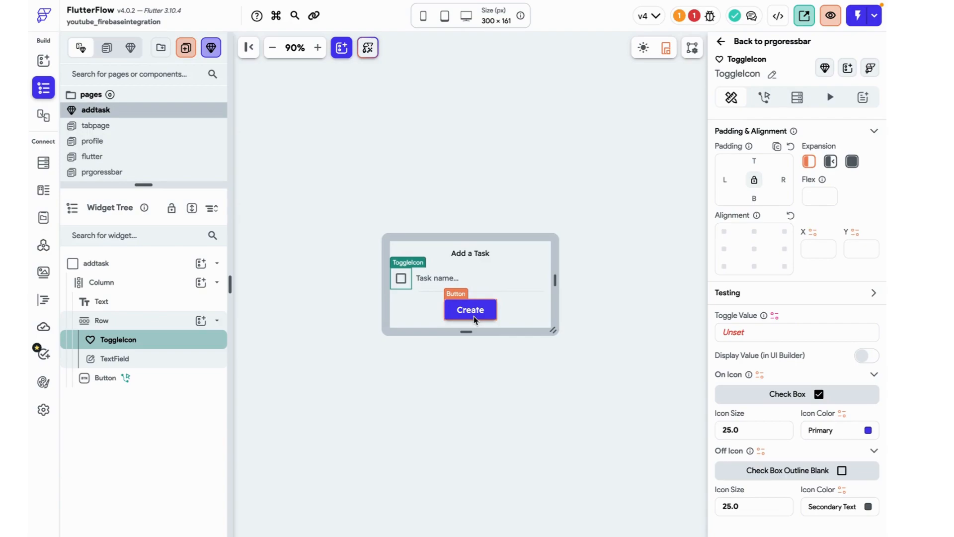
click(98, 265)
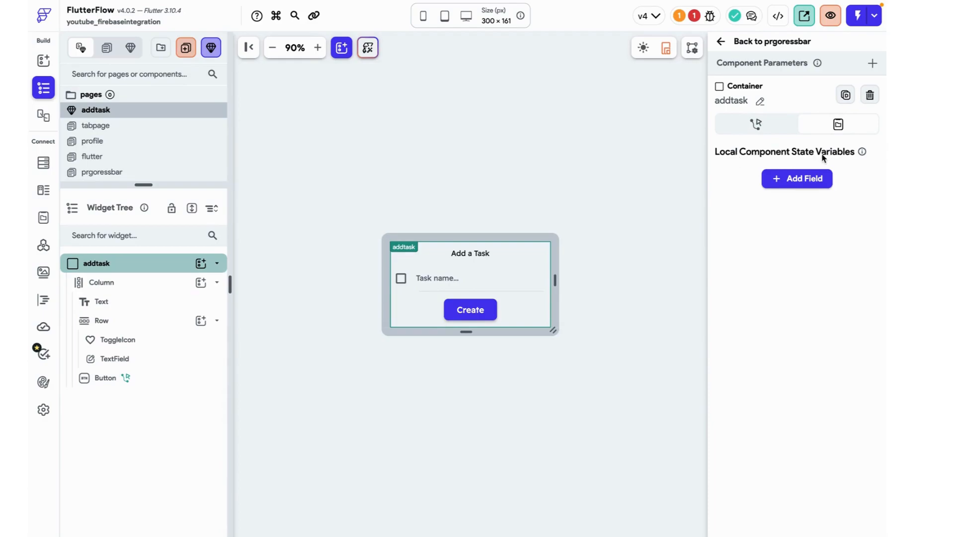
click(797, 180)
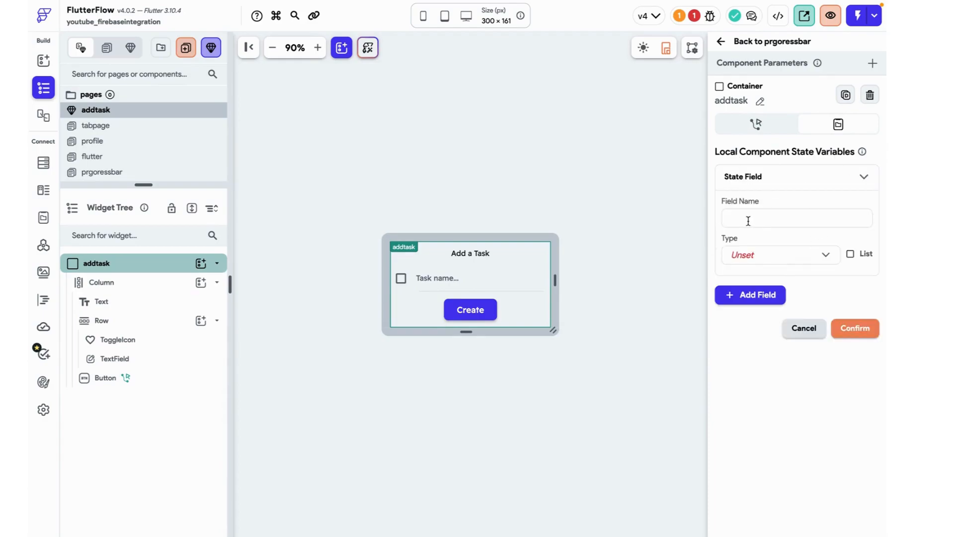
text(completed)
click(760, 255)
click(768, 224)
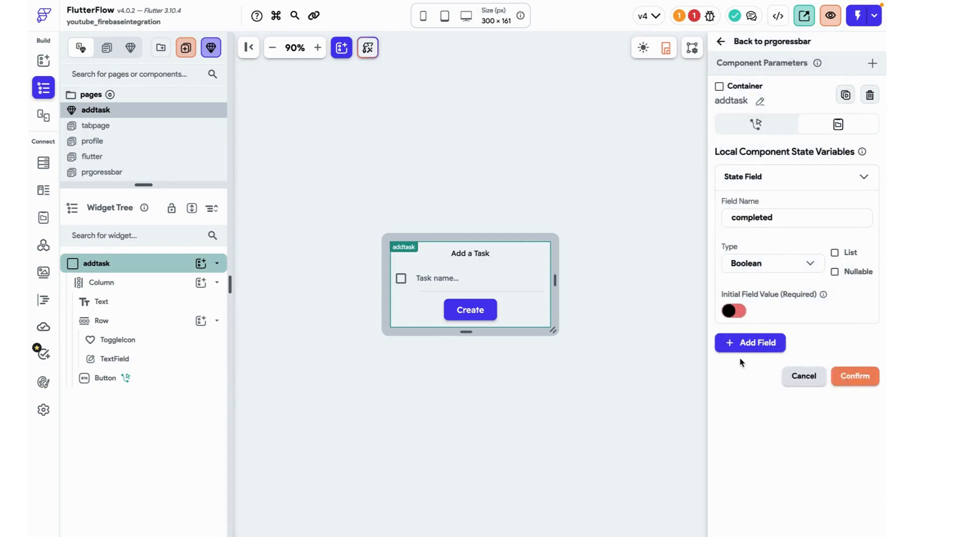
click(859, 381)
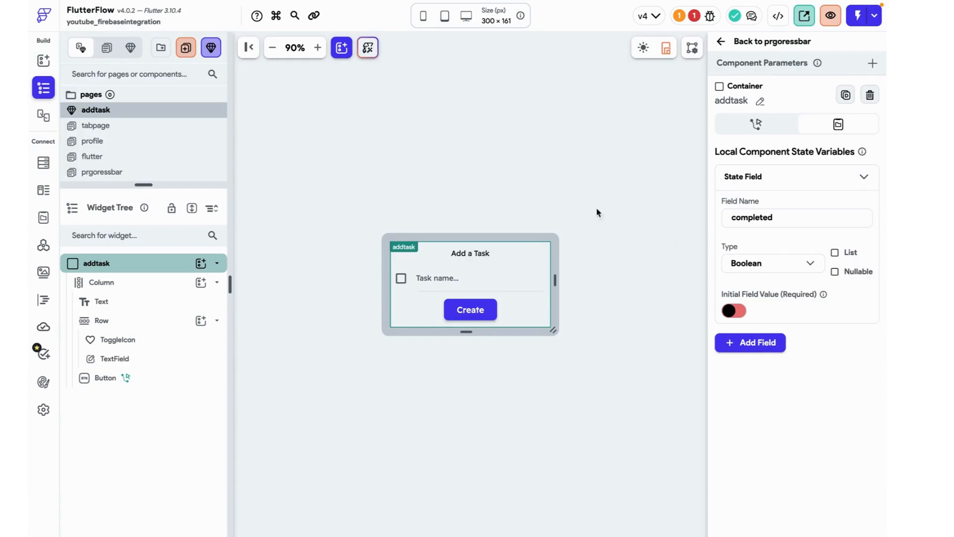
Bind the ToggleIcon's toggle value to the completed component state variable.
click(405, 280)
scroll(860, 453, down, 3)
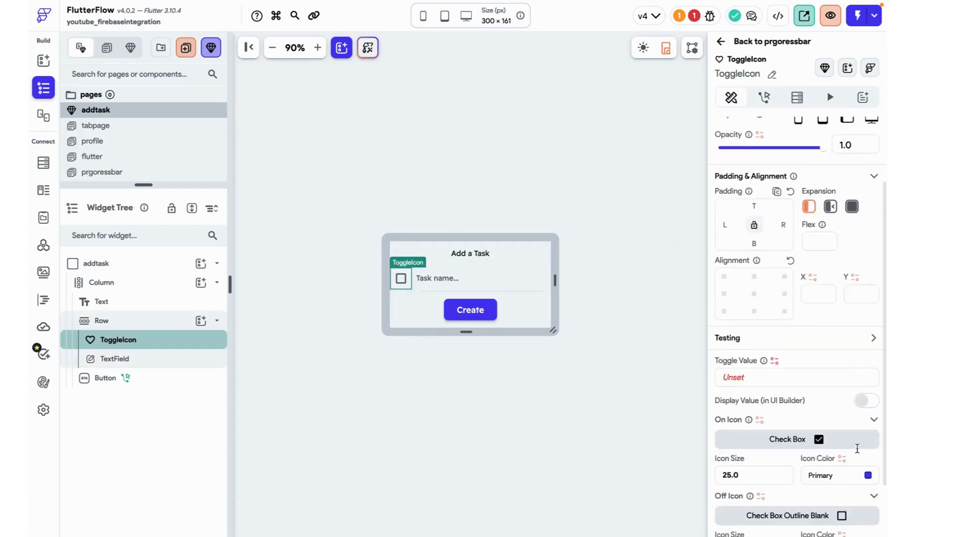
click(774, 317)
click(581, 342)
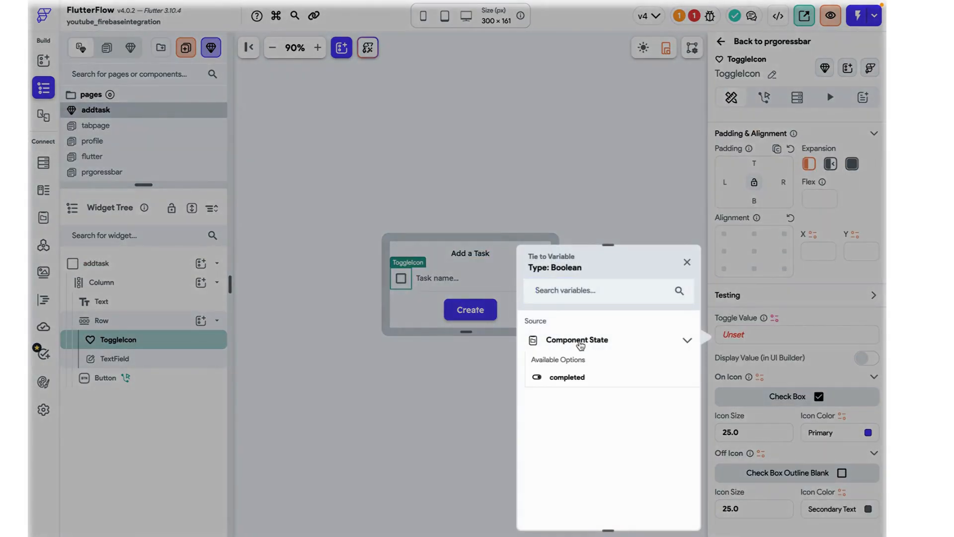
click(561, 376)
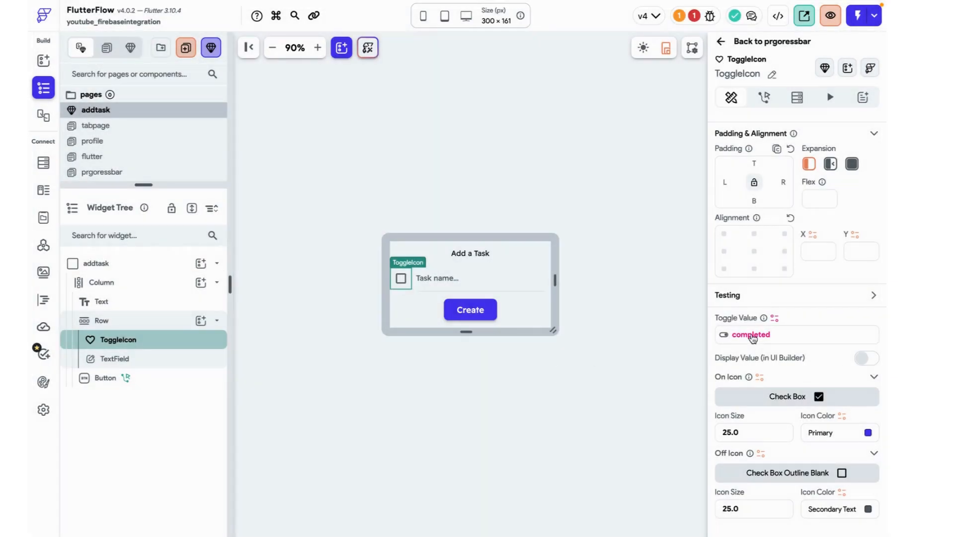
In the Create button's Create Document action, set the completed field from the completed component state variable.
click(476, 309)
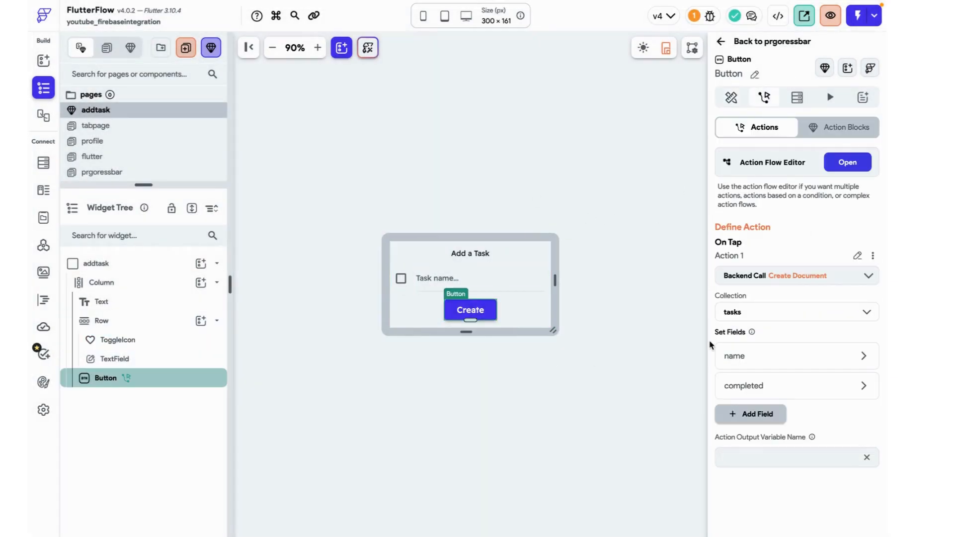
click(746, 385)
scroll(761, 362, down, 4)
scroll(758, 337, up, 1)
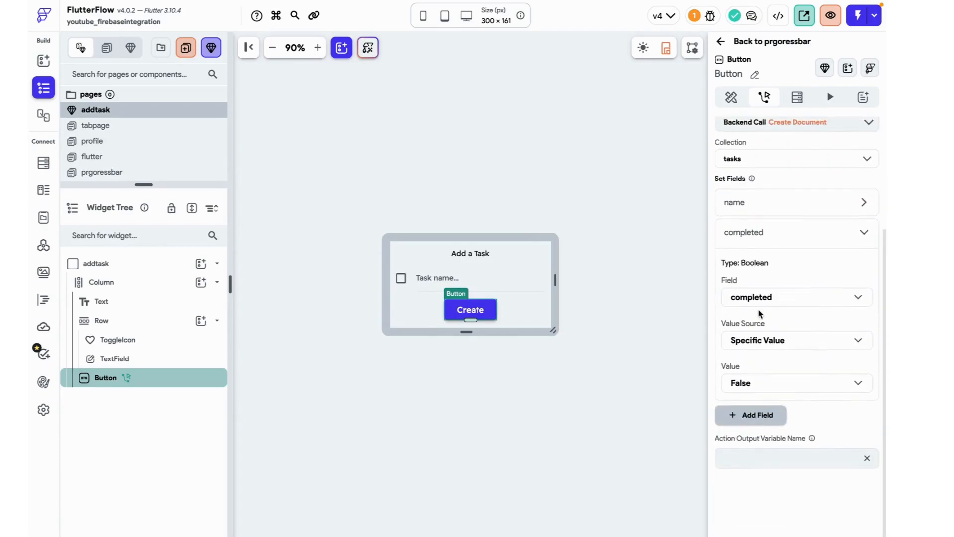
click(761, 350)
click(758, 370)
click(764, 383)
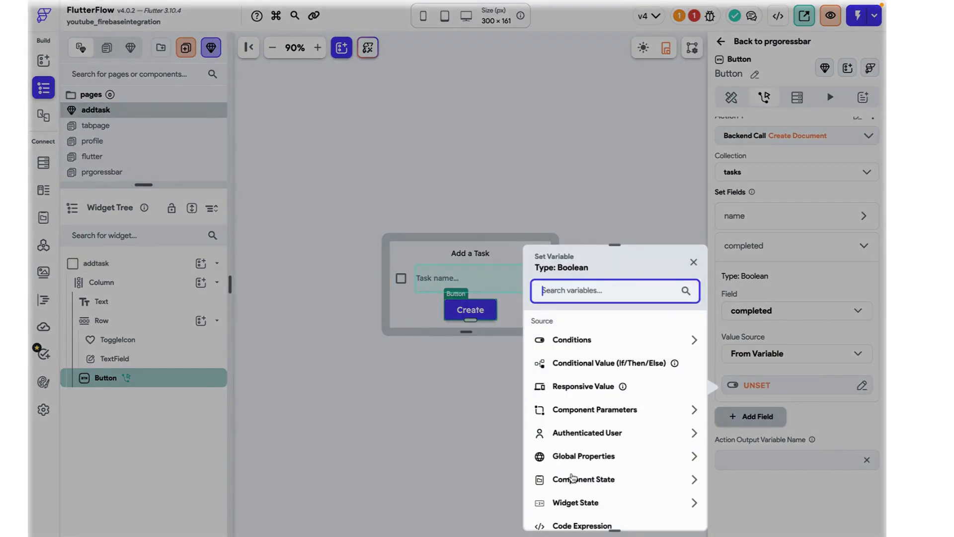
scroll(574, 477, down, 2)
click(576, 520)
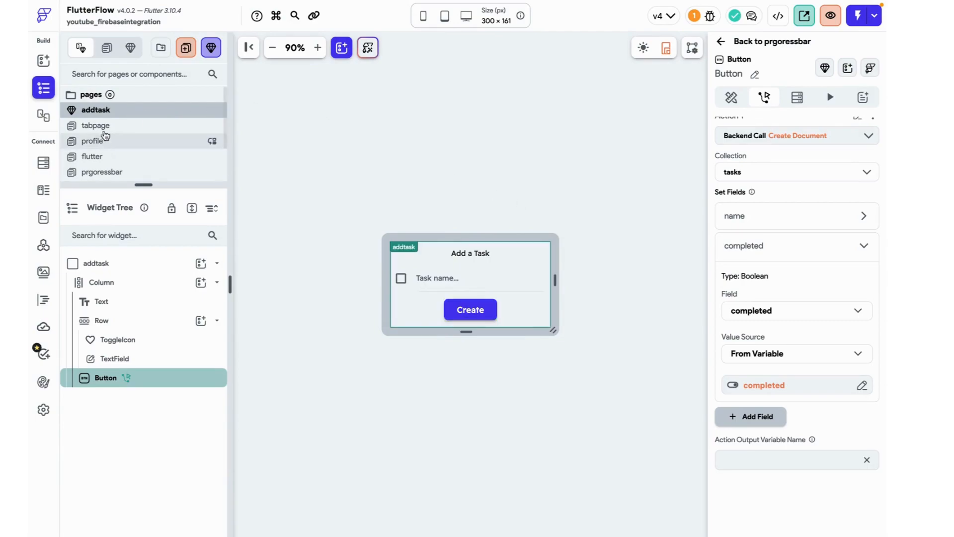
Add an On Tap action that shows a bottom sheet to the plus IconButton in the prgoressbar page's AppBar.
click(102, 112)
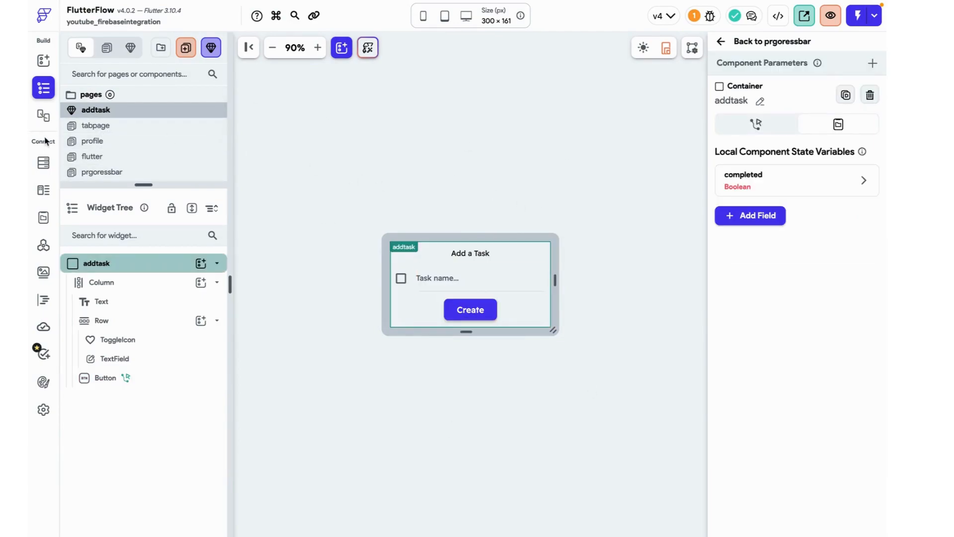
click(103, 172)
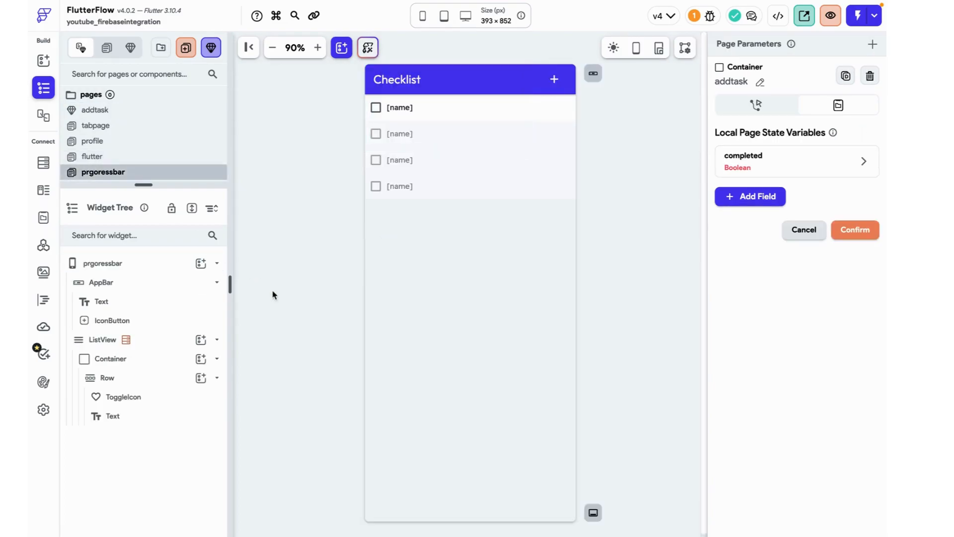
click(556, 81)
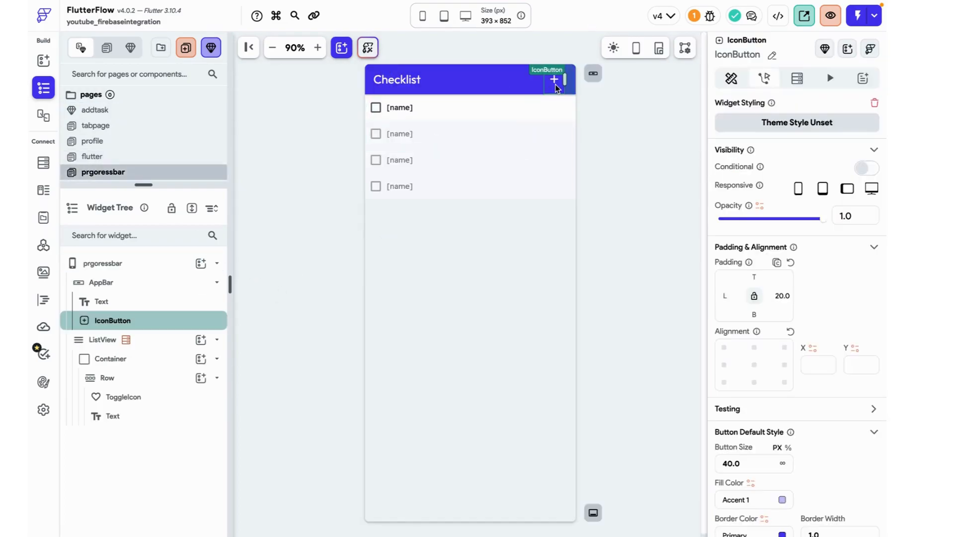
click(765, 78)
click(795, 206)
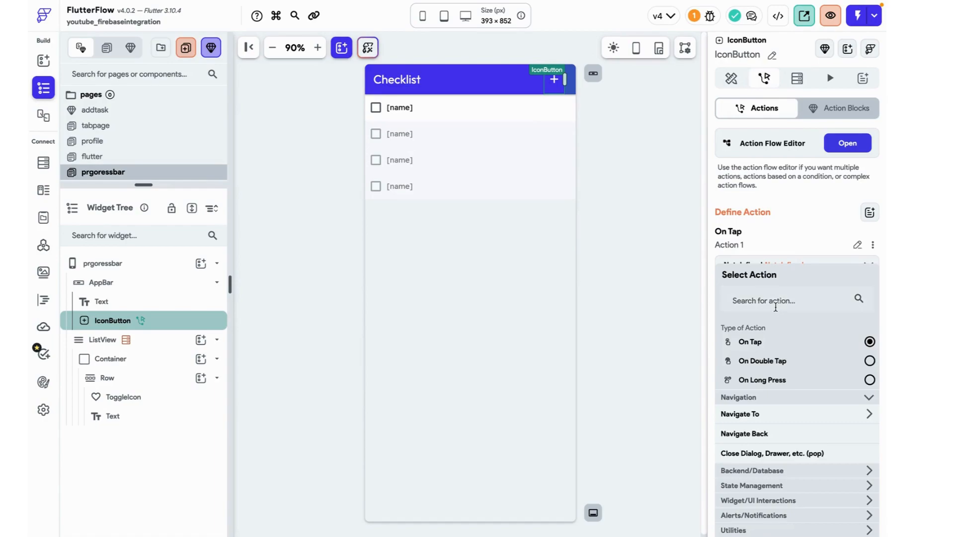
click(776, 307)
text(show)
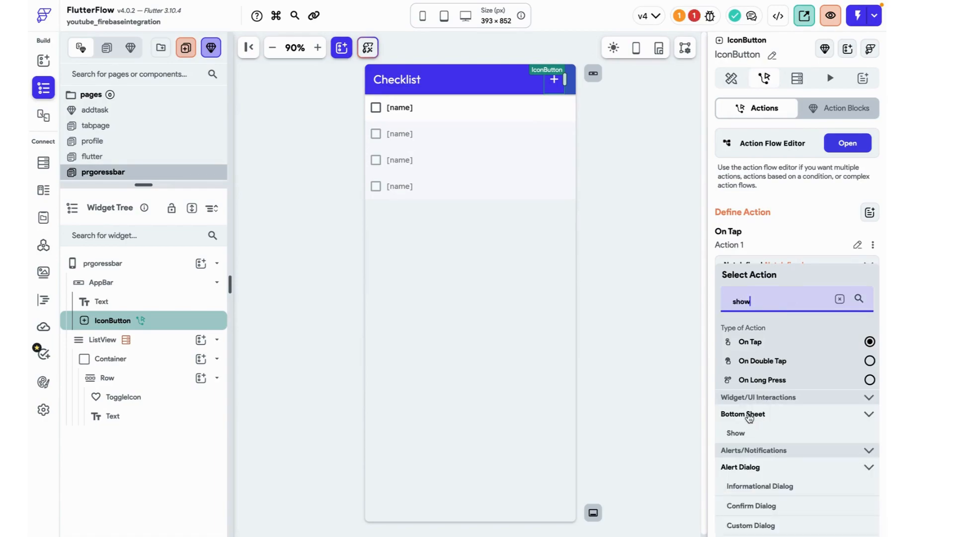
click(738, 433)
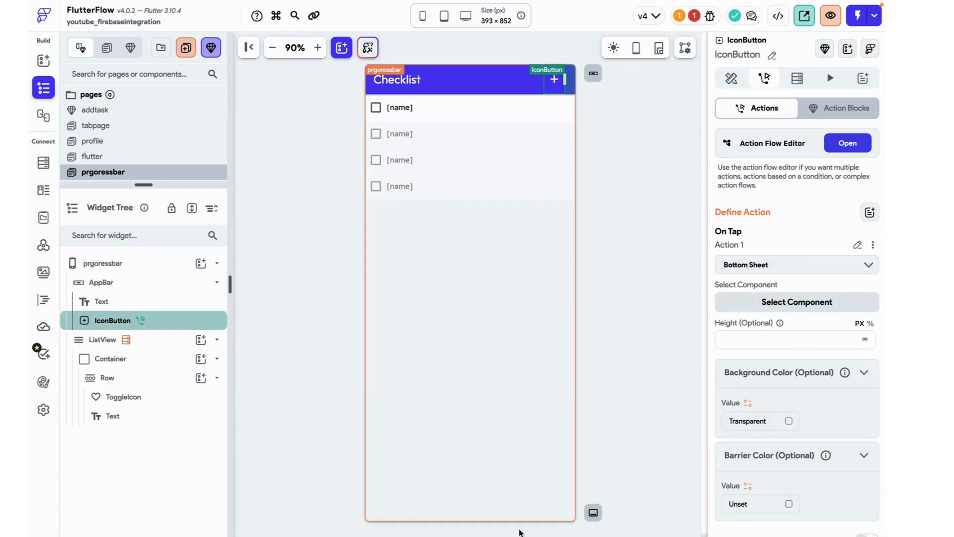
Configure the bottom sheet to show the addtask component with a height of 250 px and the Info background color.
click(787, 308)
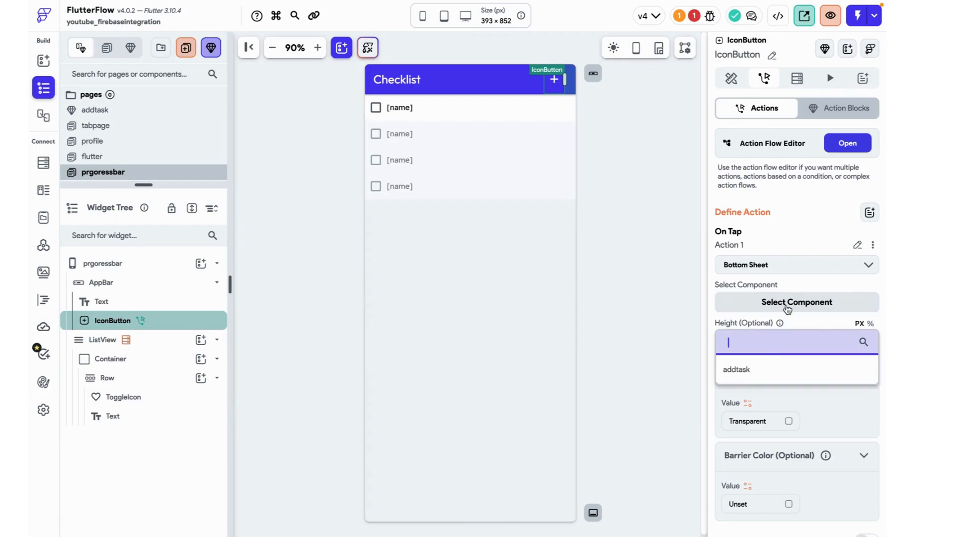
click(741, 372)
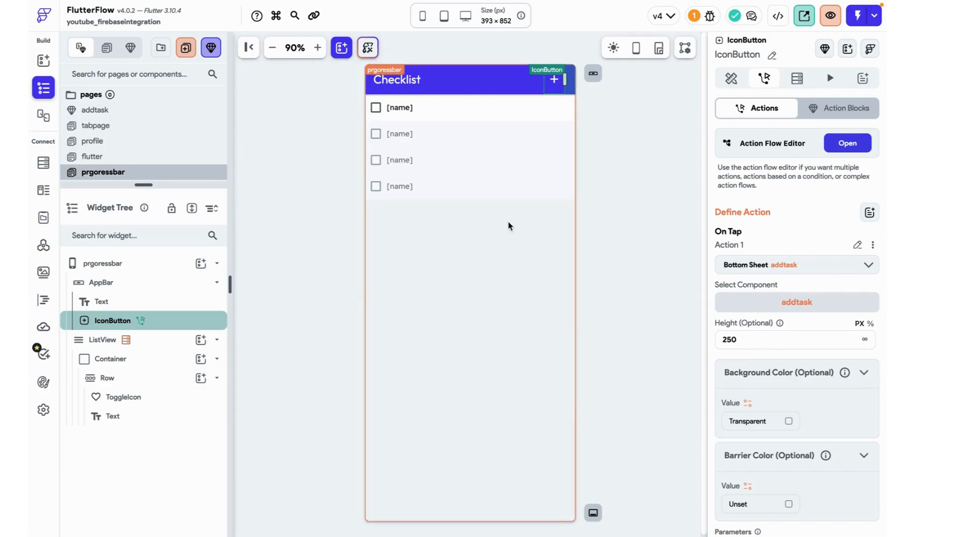
scroll(824, 418, down, 3)
click(788, 344)
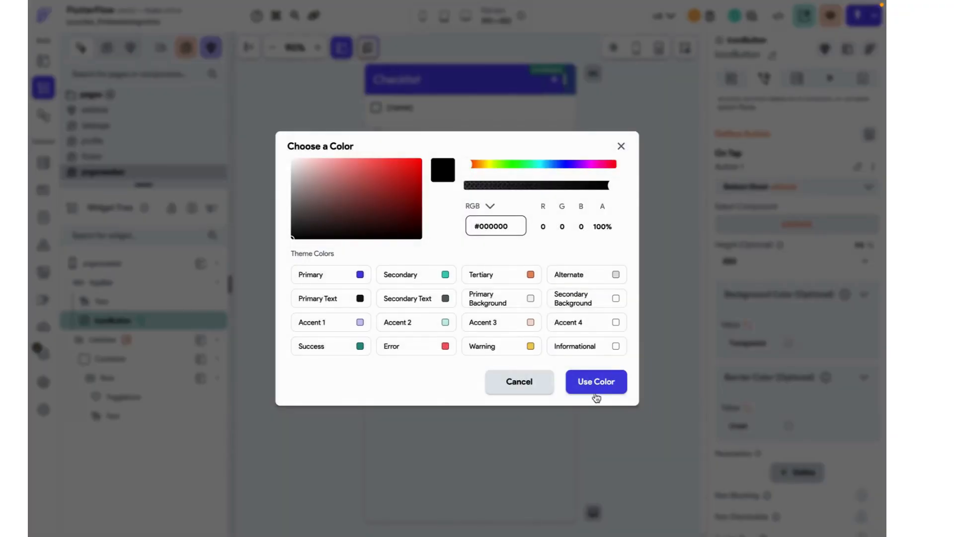
click(577, 350)
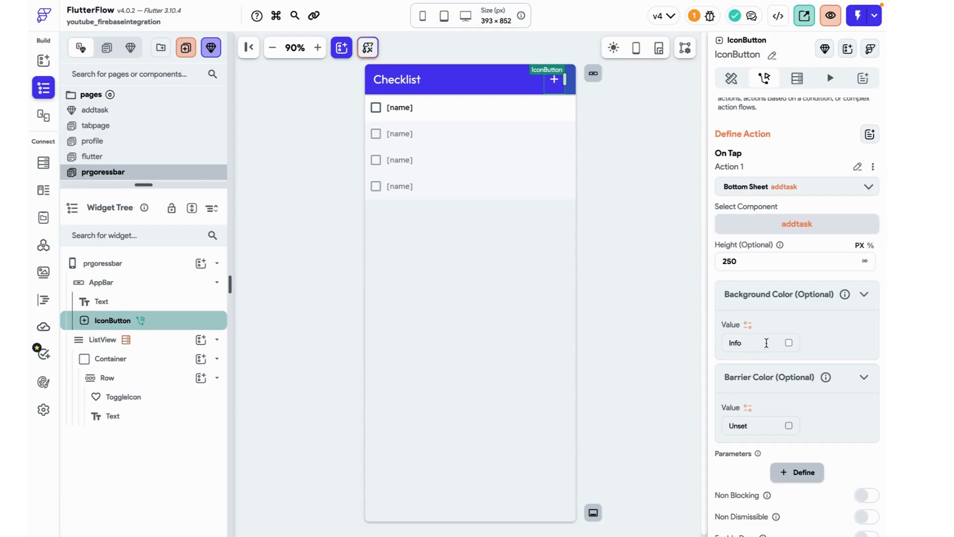
scroll(766, 343, down, 3)
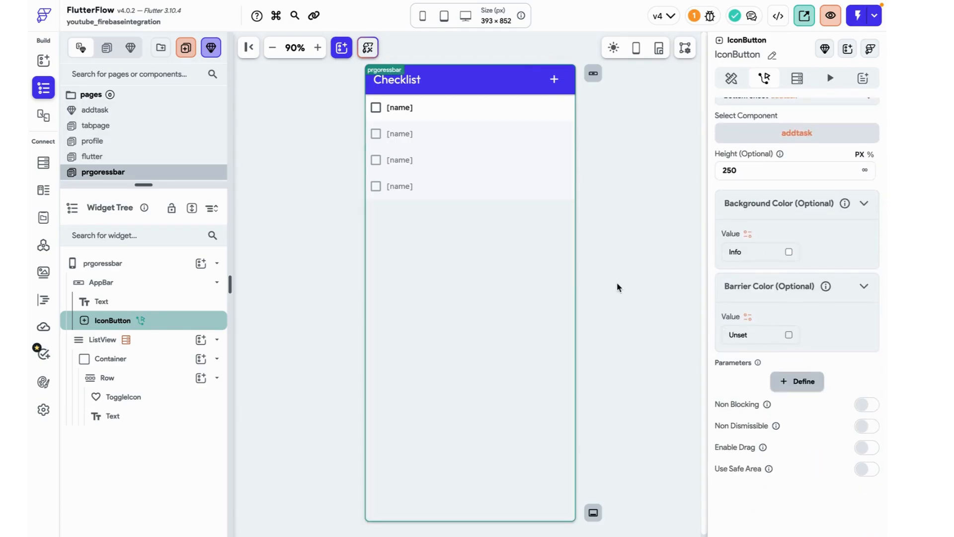
Switch to the Test Mode session in the browser, reload the app and open the Add a Task sheet.
key(ctrl+Right)
click(197, 15)
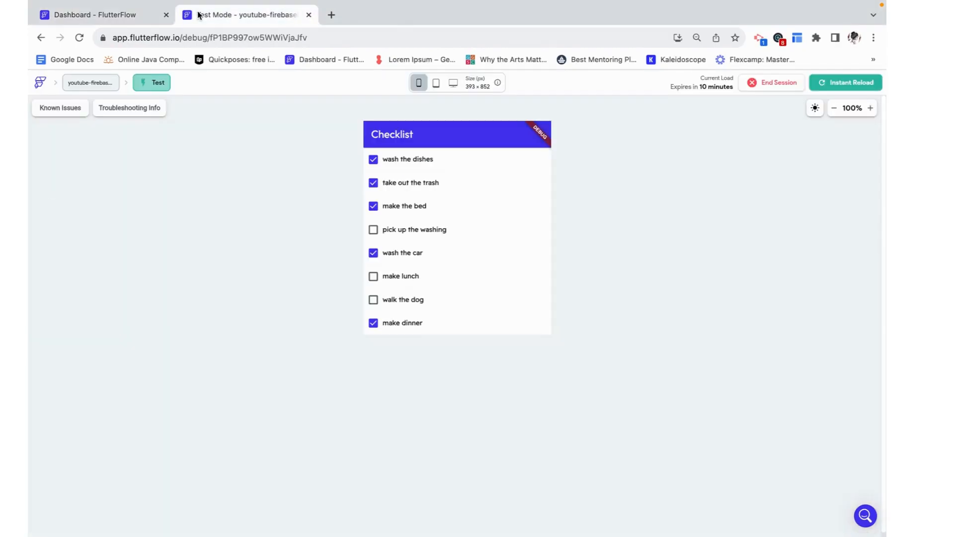
click(835, 84)
click(532, 134)
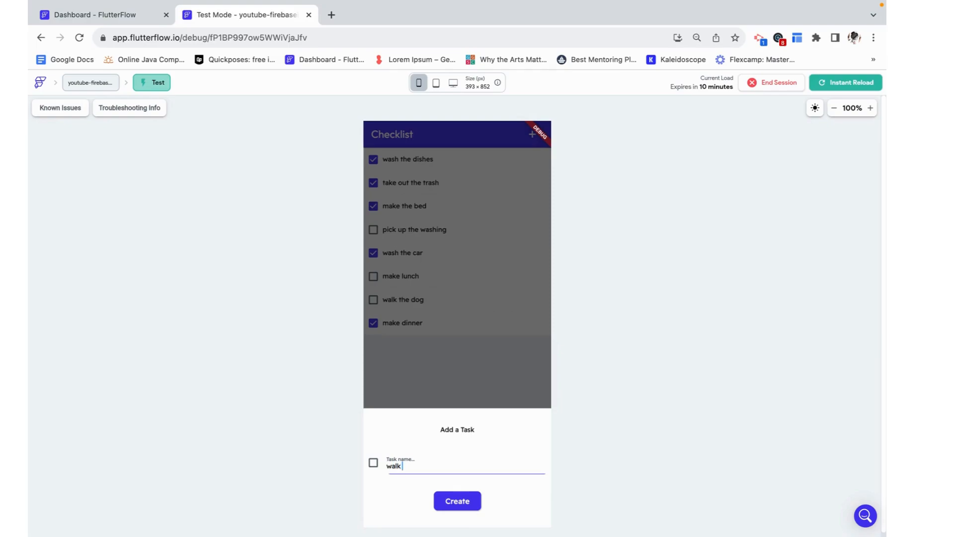
Create a task named "walk the cat" marked as completed, and dismiss the Add a Task sheet.
text(walk the cat)
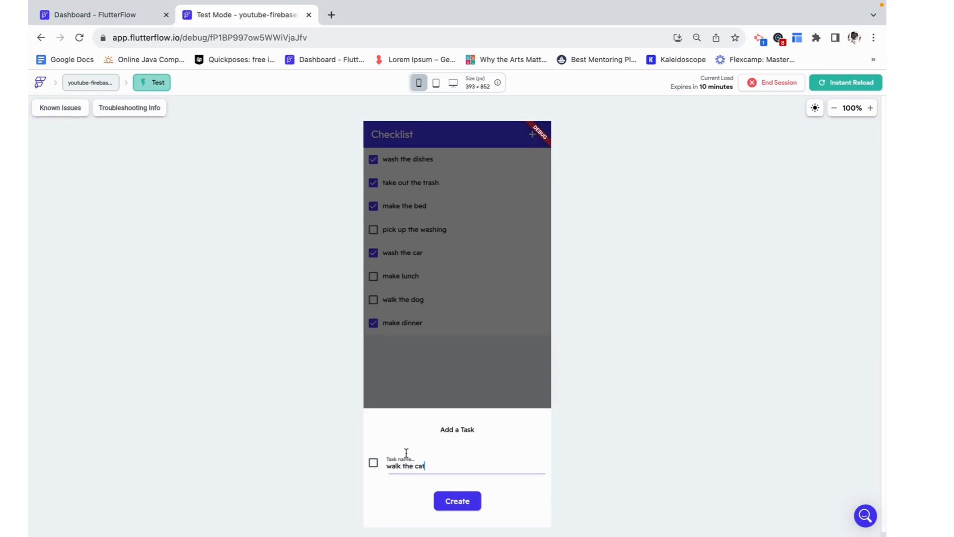
click(377, 467)
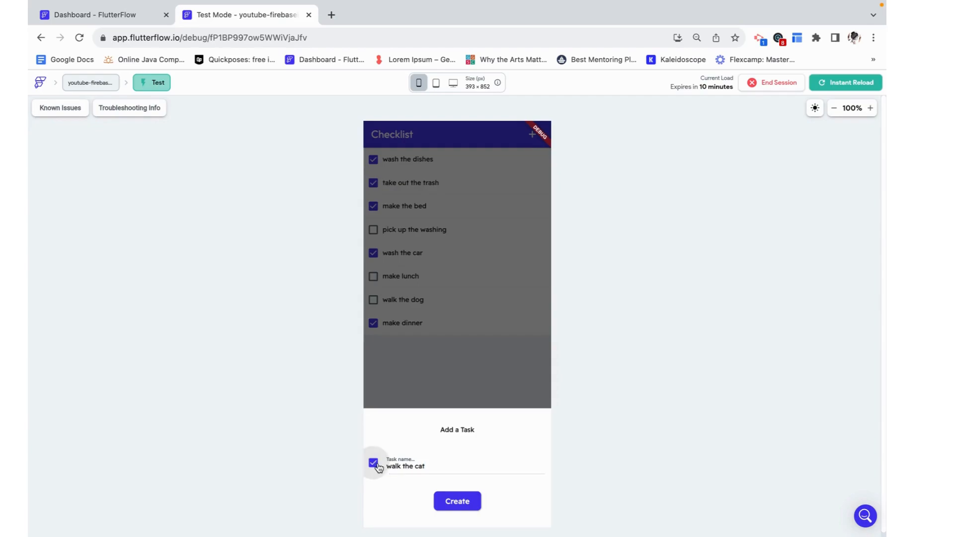
click(461, 502)
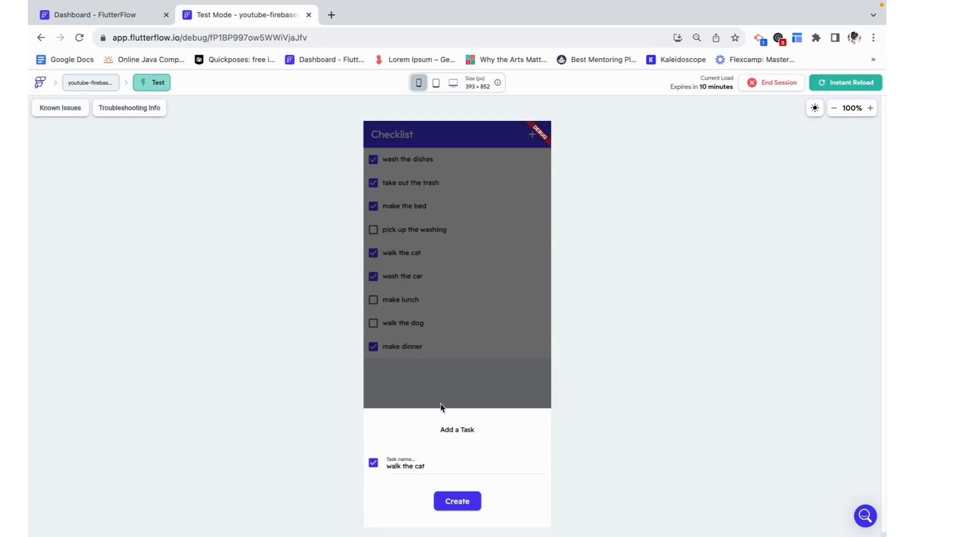
double_click(400, 467)
click(537, 435)
click(488, 331)
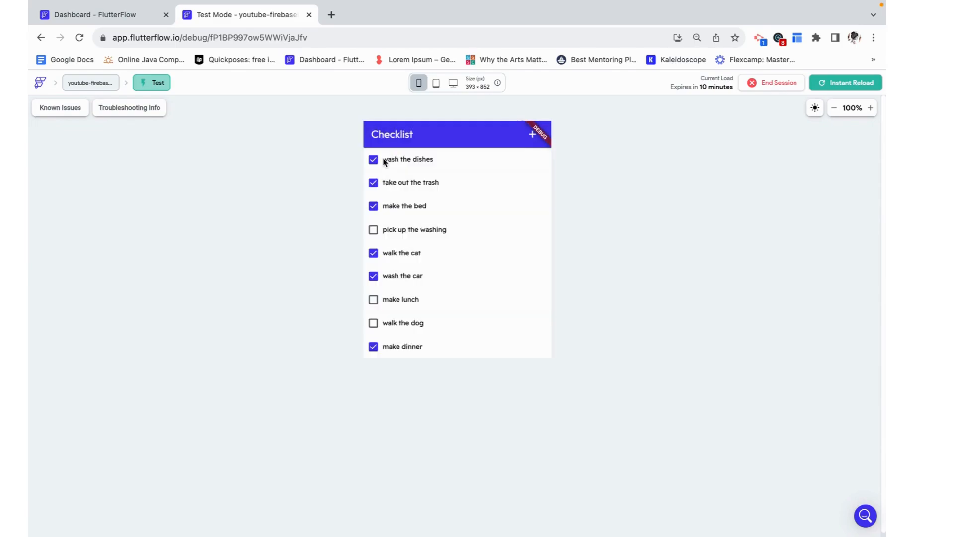
key(ctrl+Left)
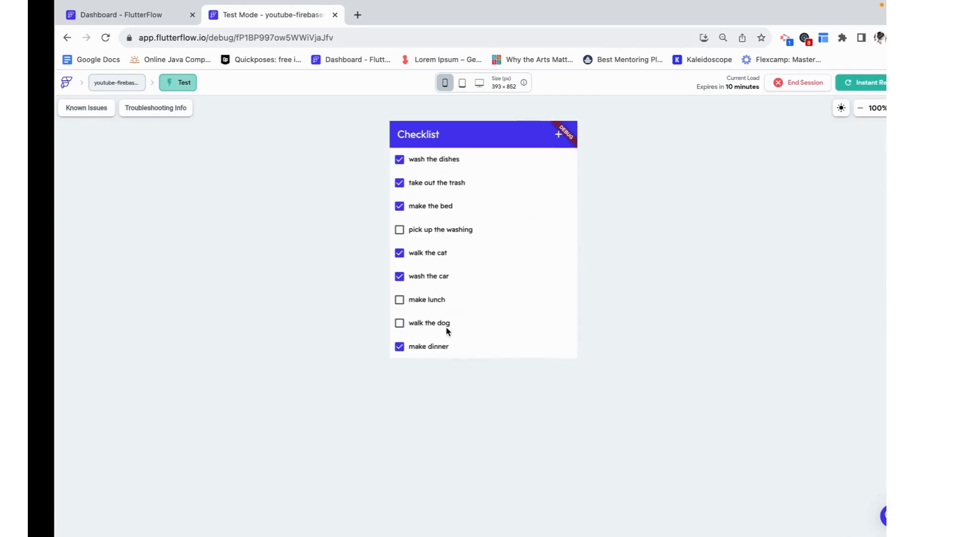
key(ctrl+Right)
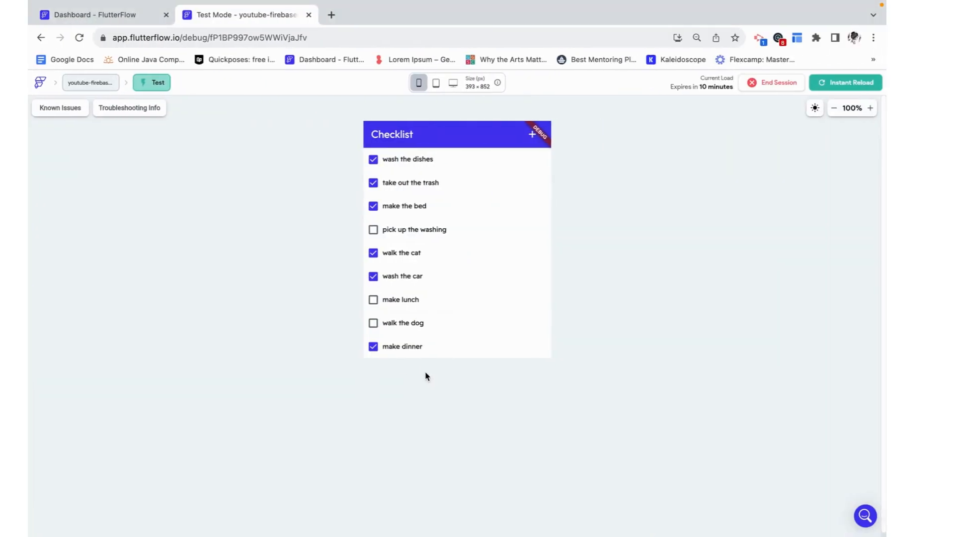
Switch to the FlutterFlow editor and open the Action Flow Editor for the addtask component's Create button.
key(ctrl+Left)
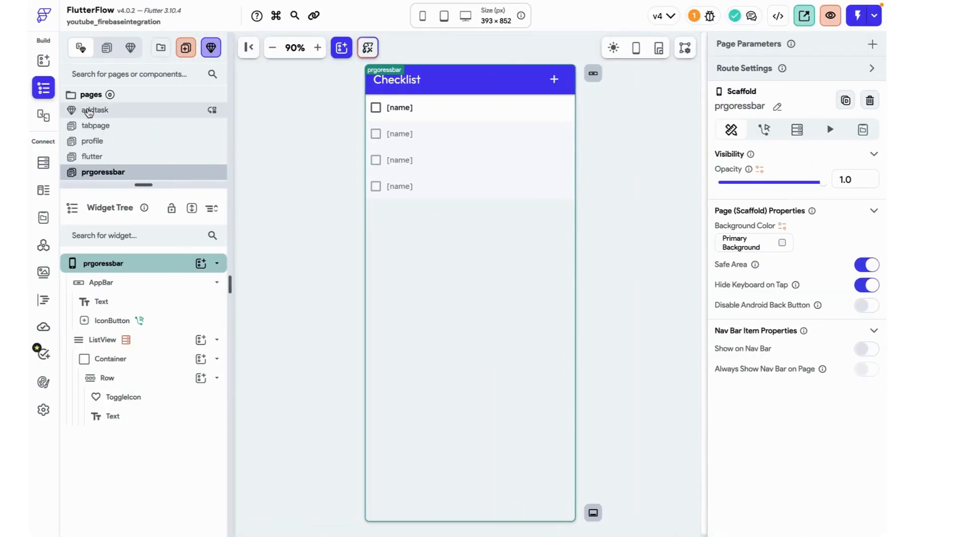
click(88, 110)
click(471, 318)
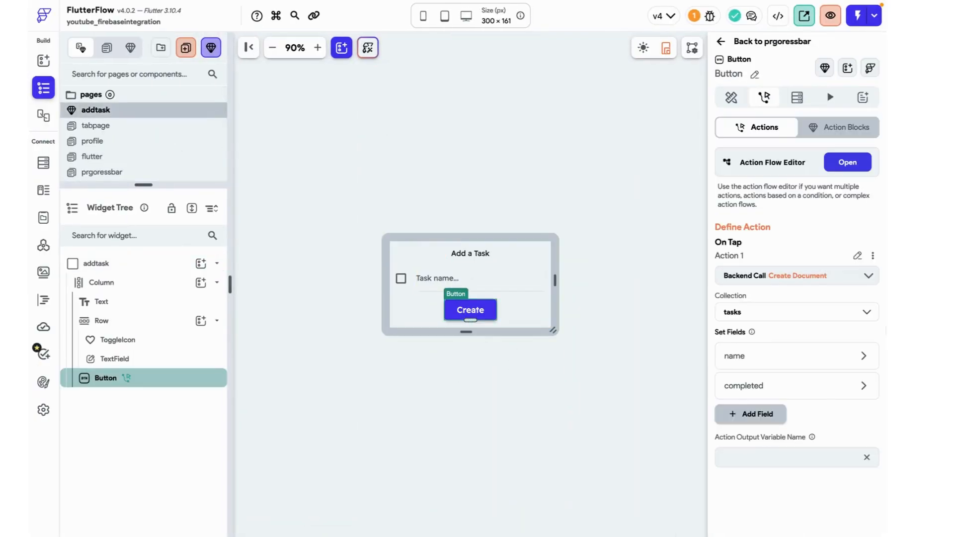
click(847, 162)
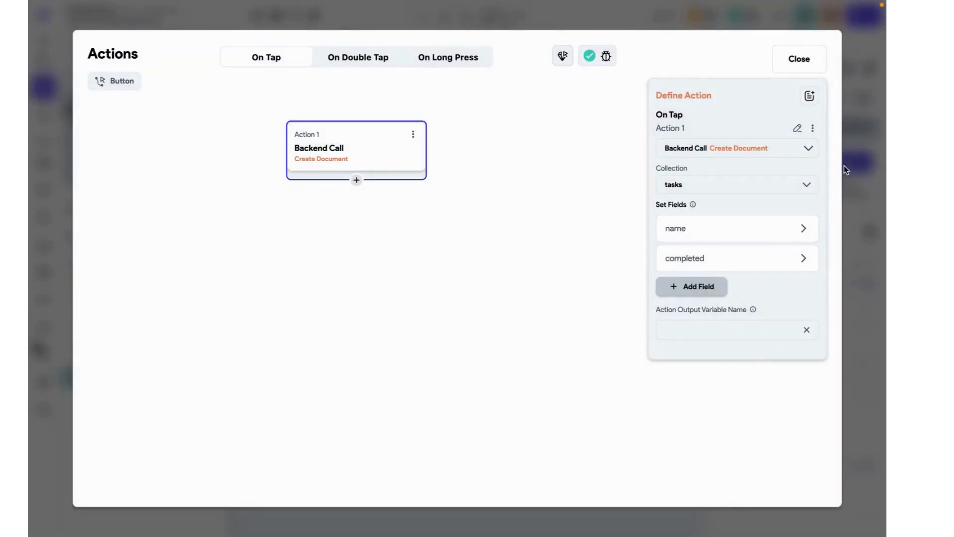
Add a second On Tap action after Create Document that dismisses the bottom sheet, and close the action editor.
click(358, 180)
click(356, 204)
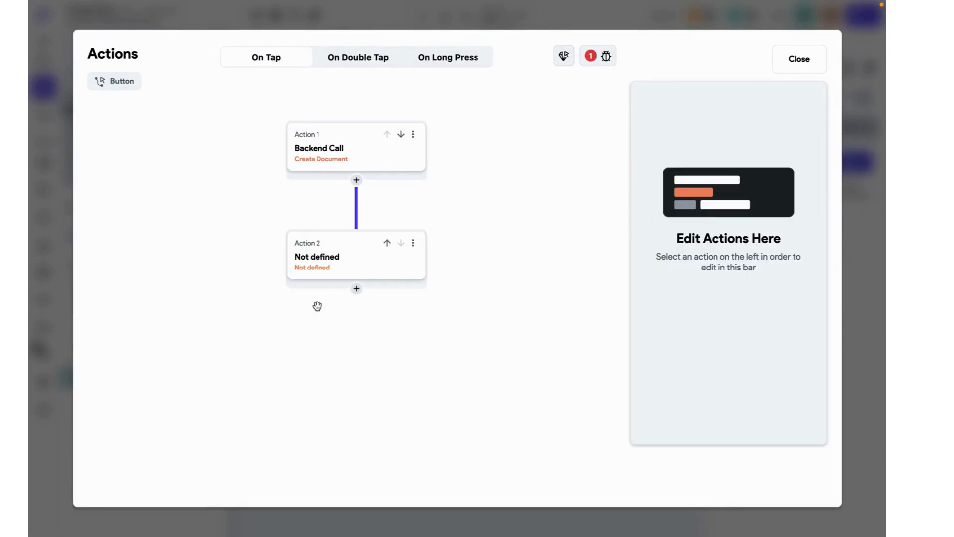
click(331, 269)
click(711, 182)
text(dis)
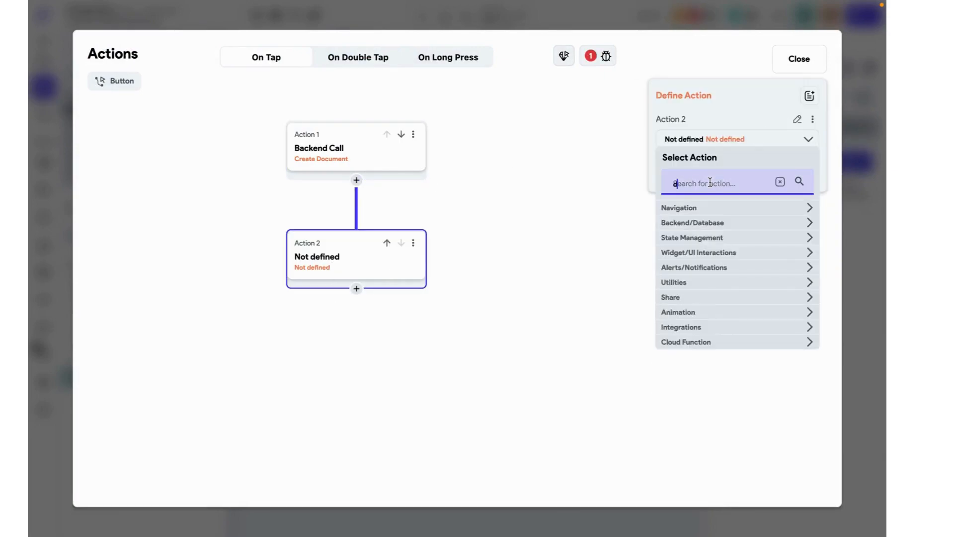
click(693, 260)
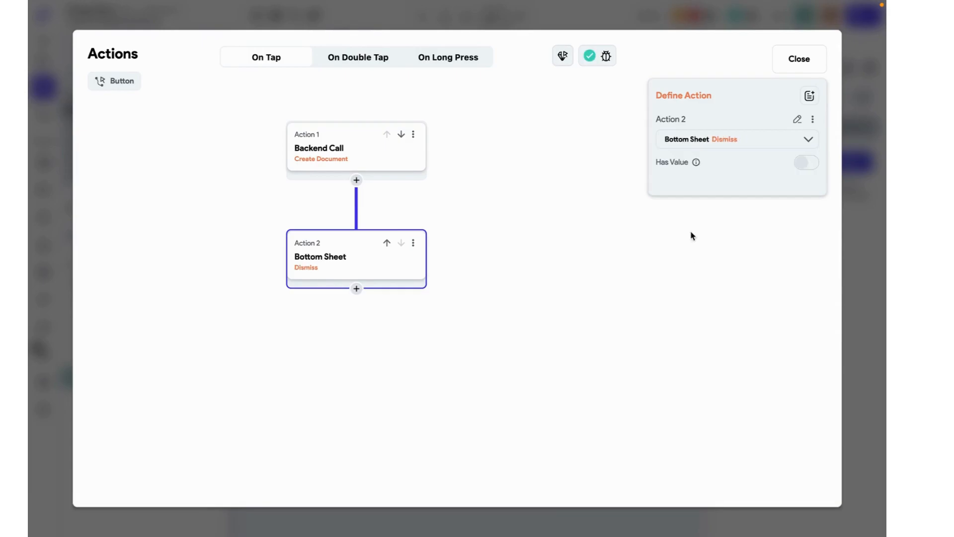
click(810, 69)
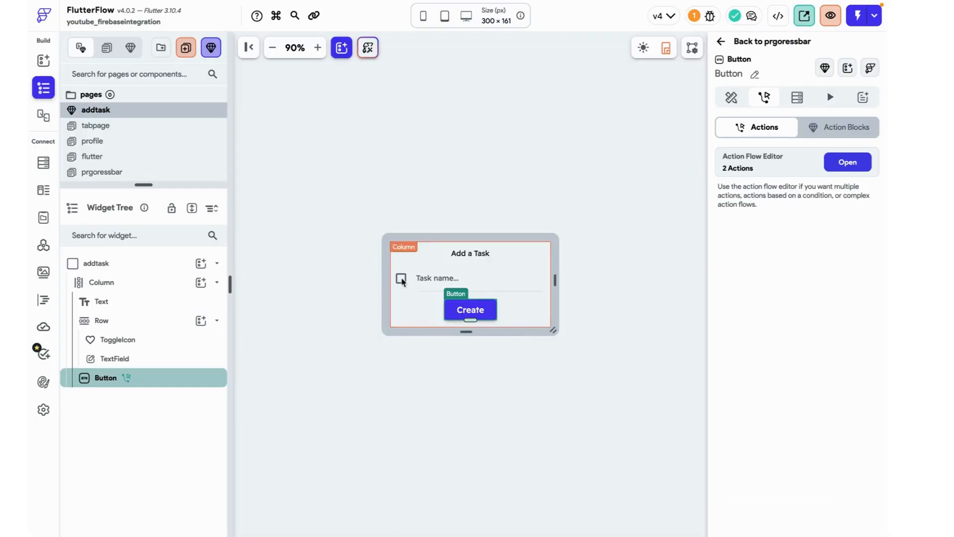
Reload the app in the browser's Test Mode session and create an uncompleted task named "wash the pavement".
key(ctrl+Right)
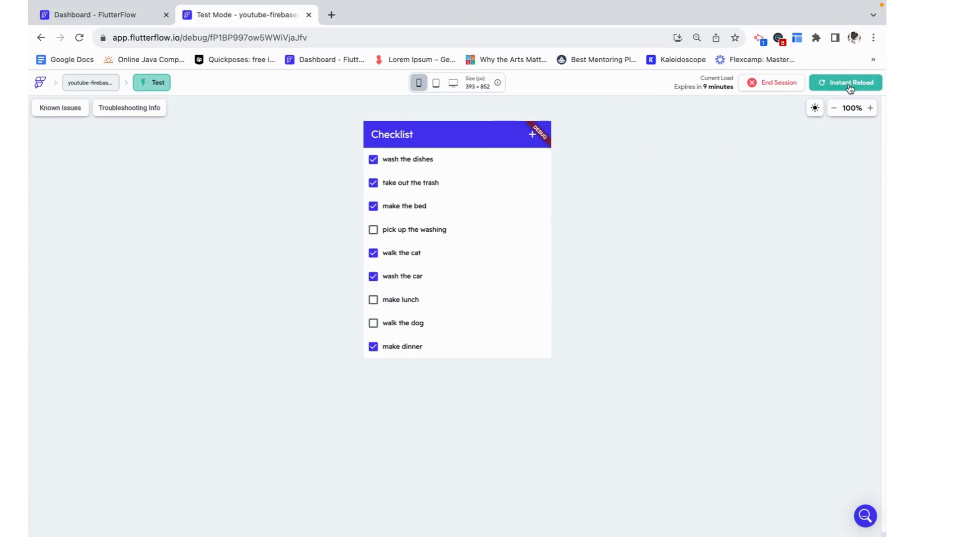
click(849, 87)
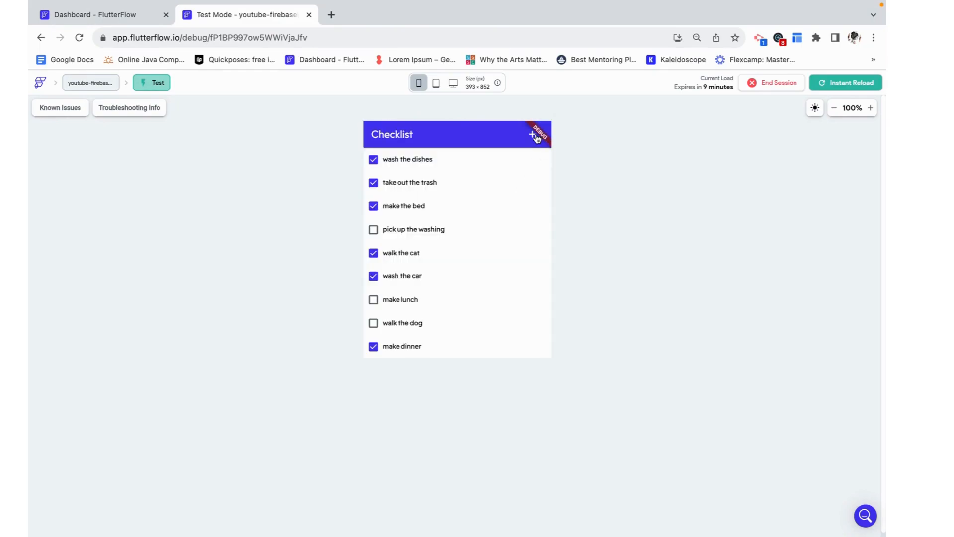
click(423, 470)
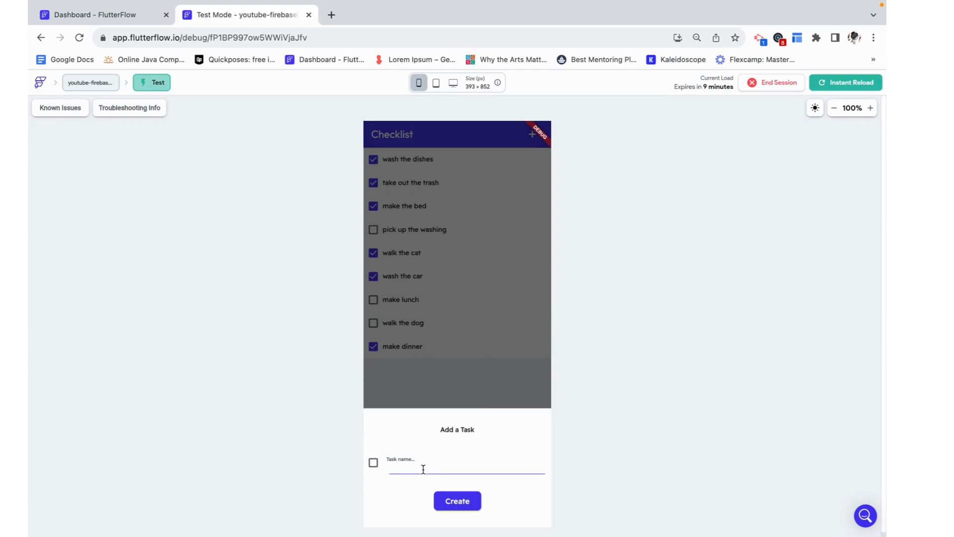
text(wash the pavement)
click(465, 502)
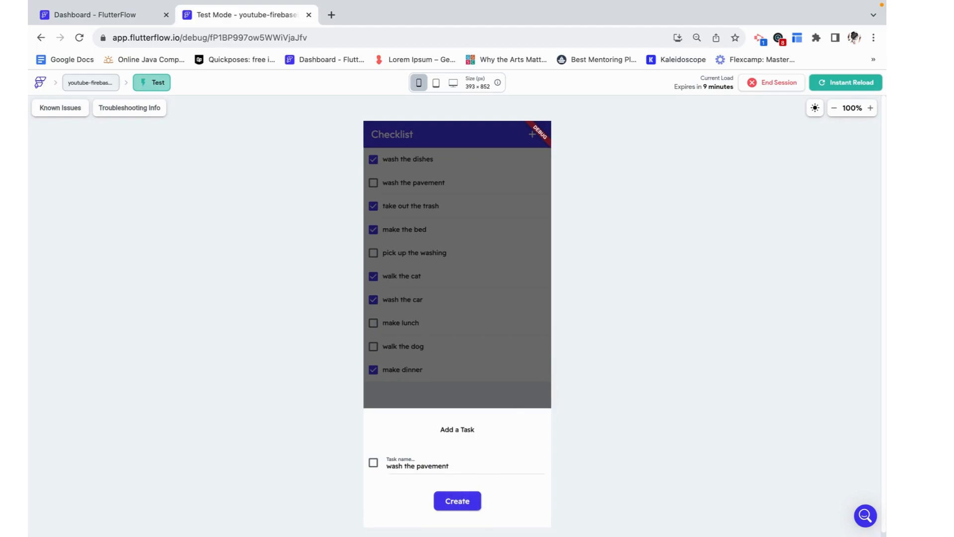
Reload the test app again and create an uncompleted task named "wash the car".
click(833, 83)
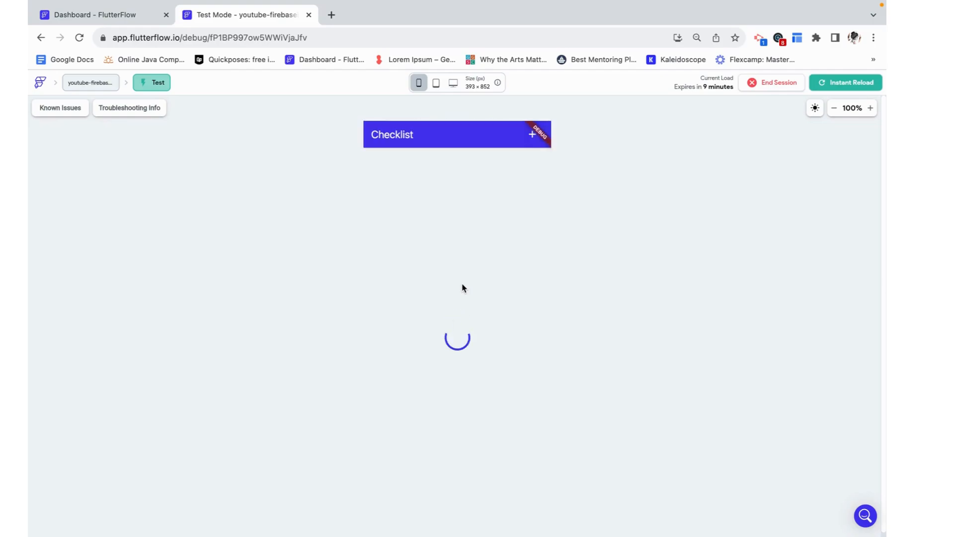
click(531, 138)
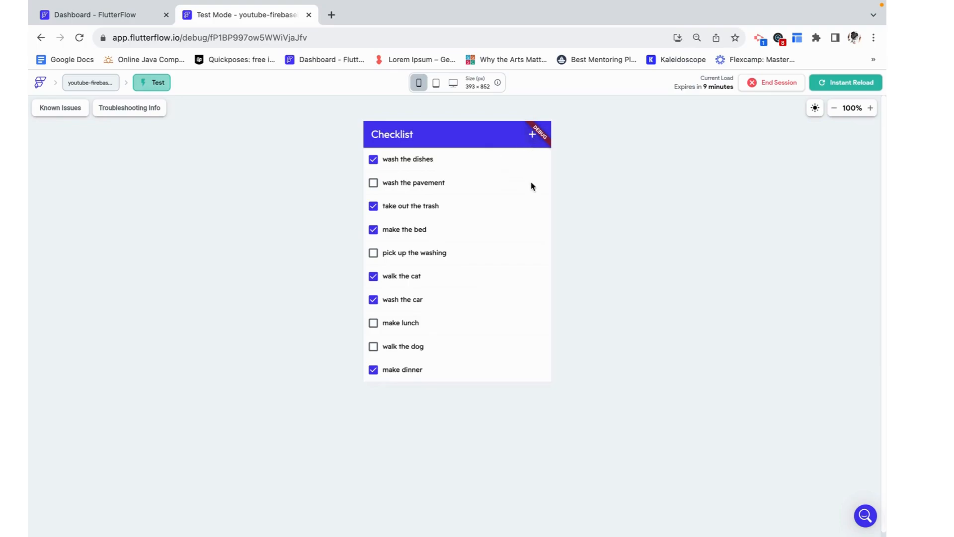
text(wash)
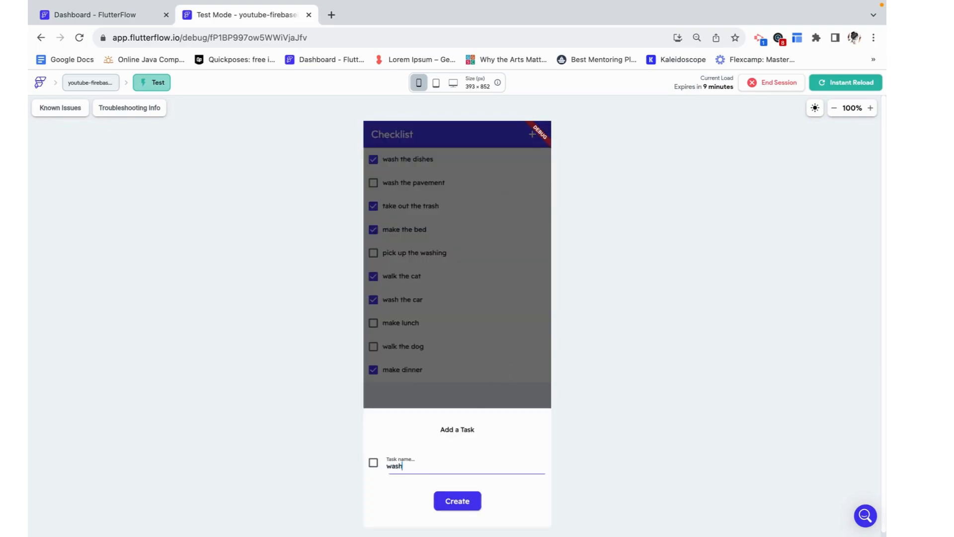
text( the car)
click(453, 501)
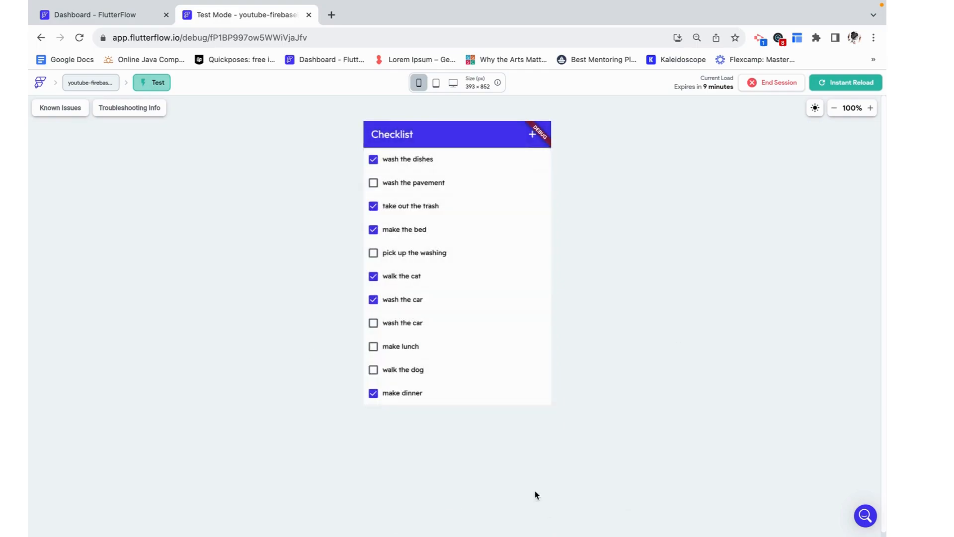